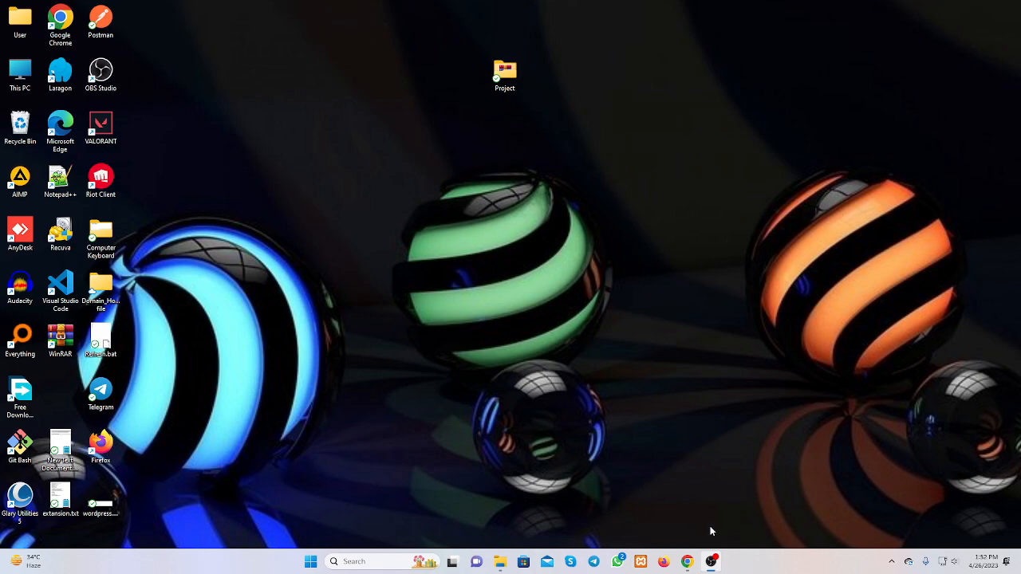
Switch to Chrome and load the website expressengineersbd.com.
mouse_move(687, 560)
left_click(743, 520)
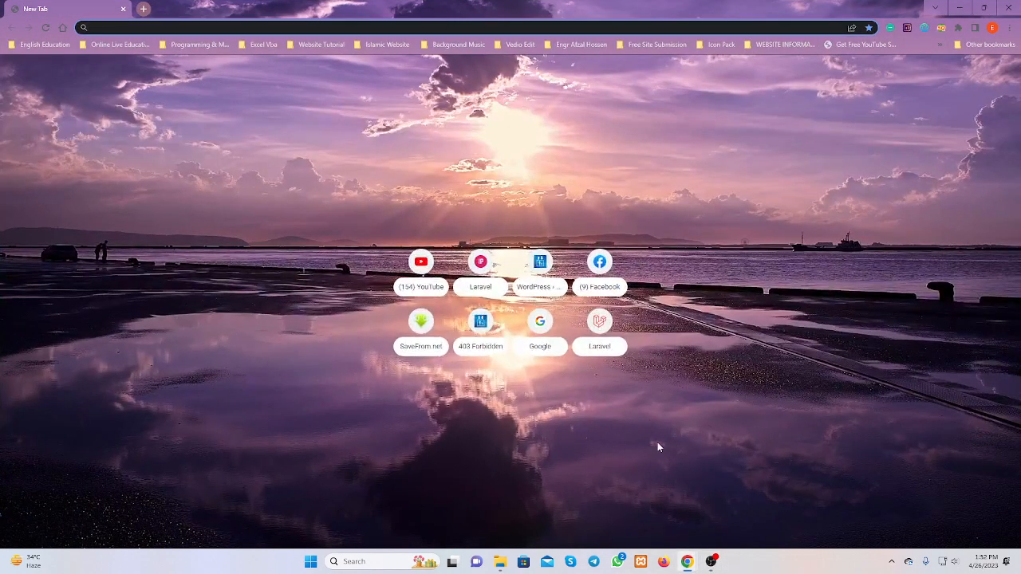
left_click(196, 29)
type("e")
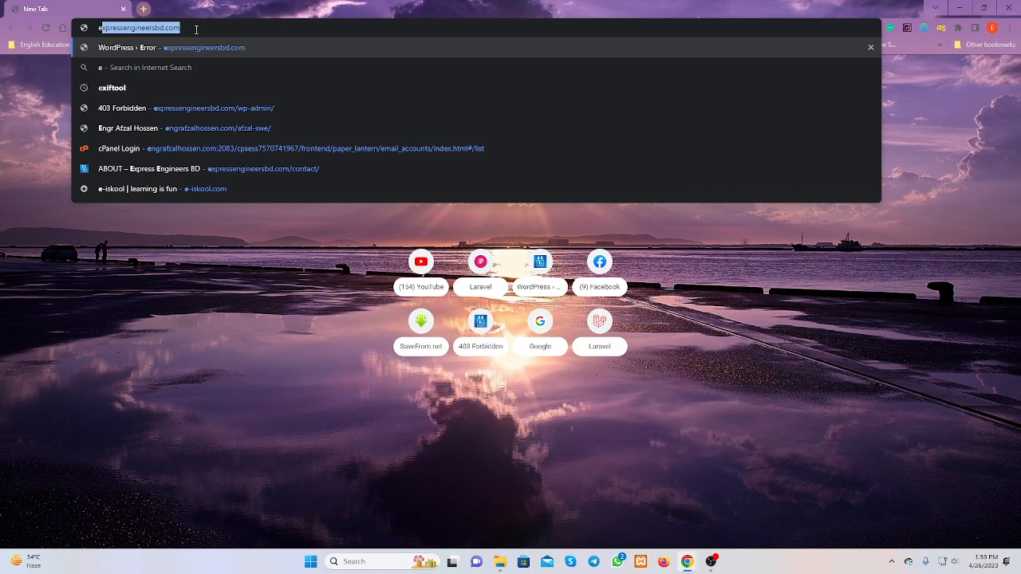
key("Return")
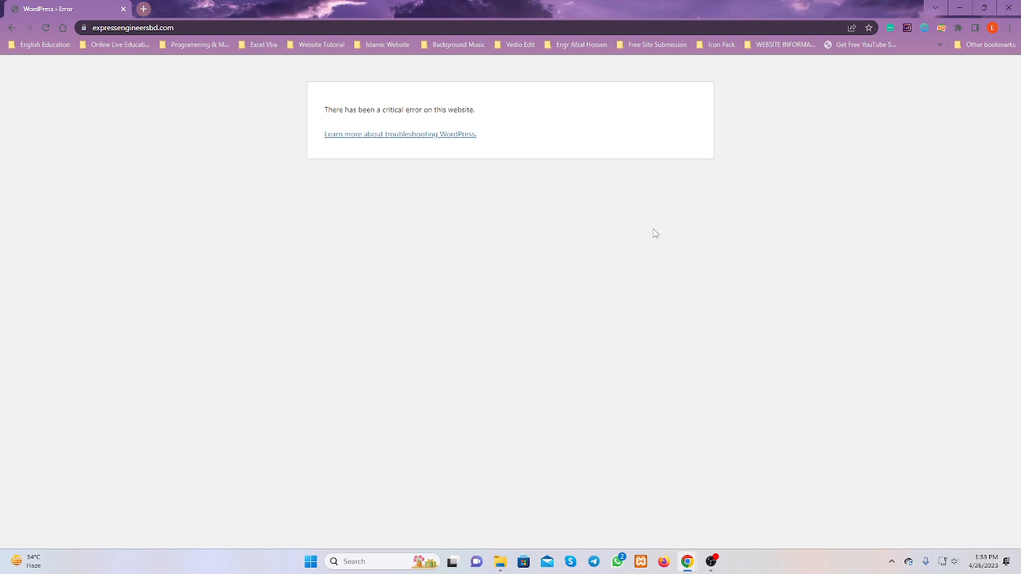
Load the bookmarked cPanel login in a new tab, log out of the expired session and log in with the saved credentials.
left_click(143, 8)
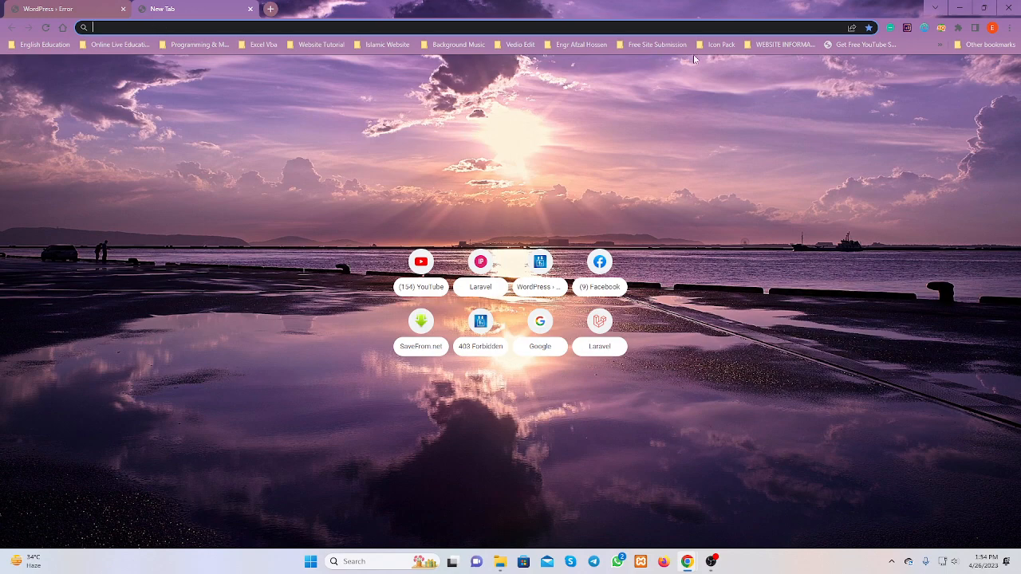
left_click(589, 46)
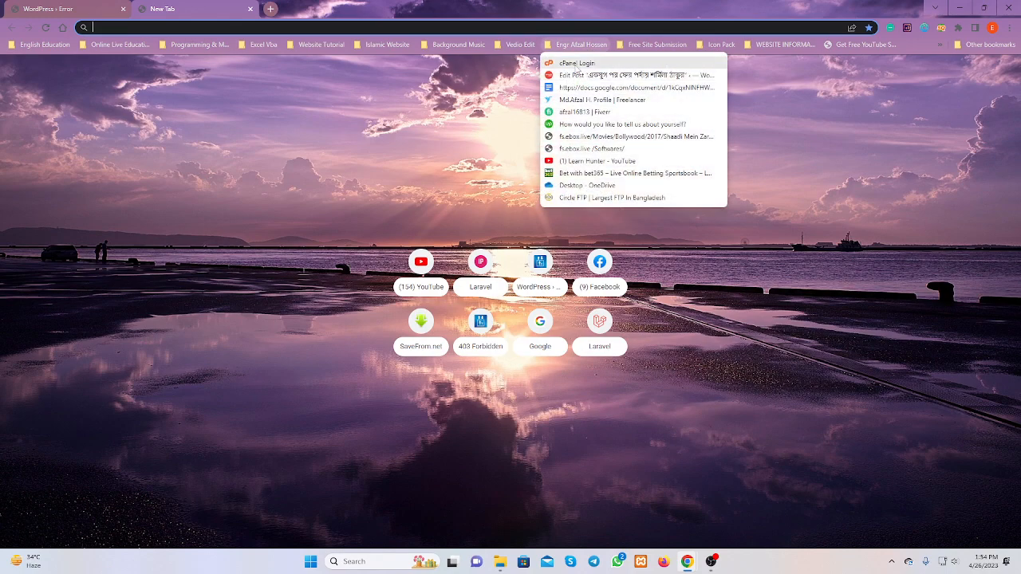
left_click(576, 74)
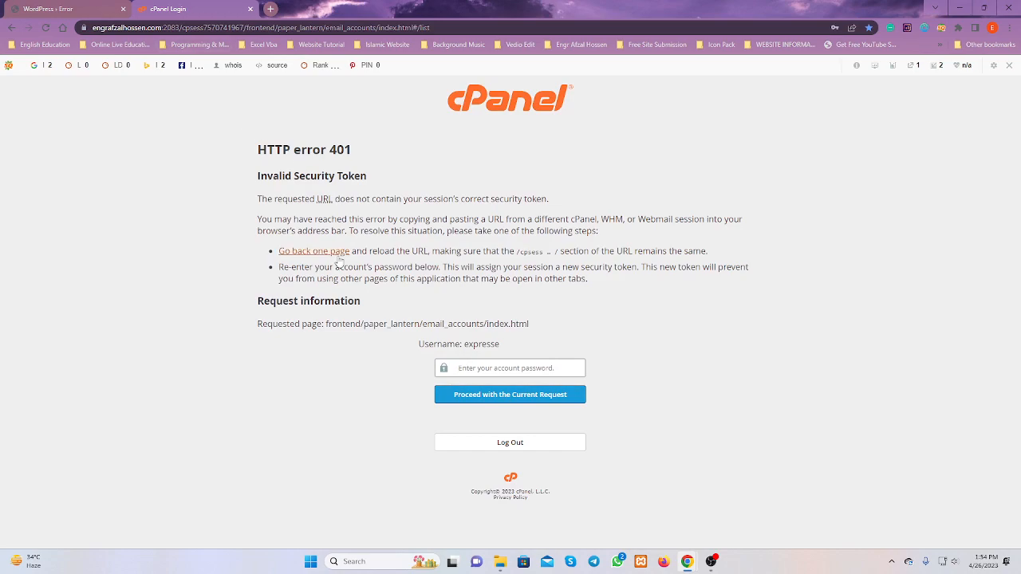
left_click(507, 443)
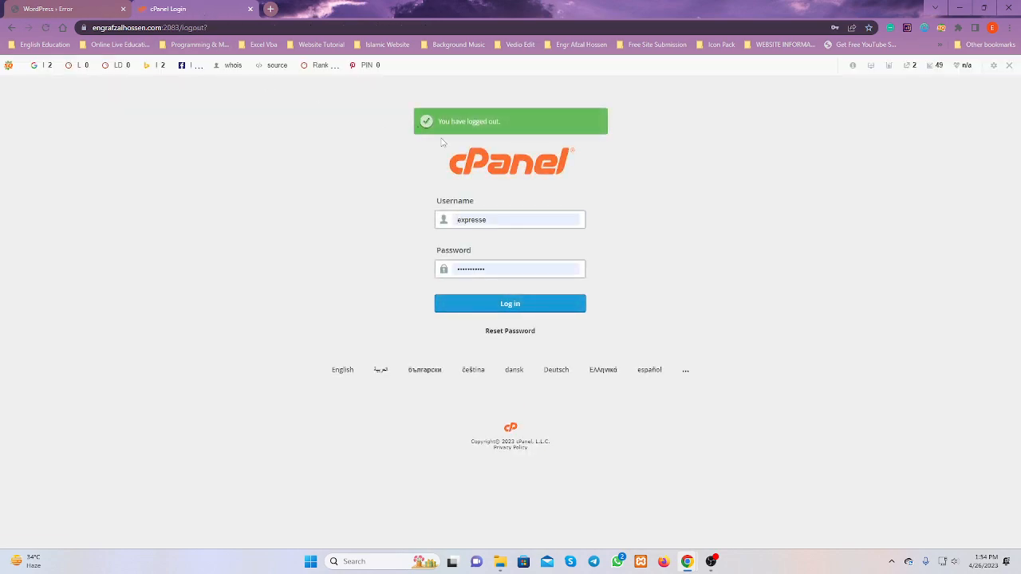
left_click(504, 306)
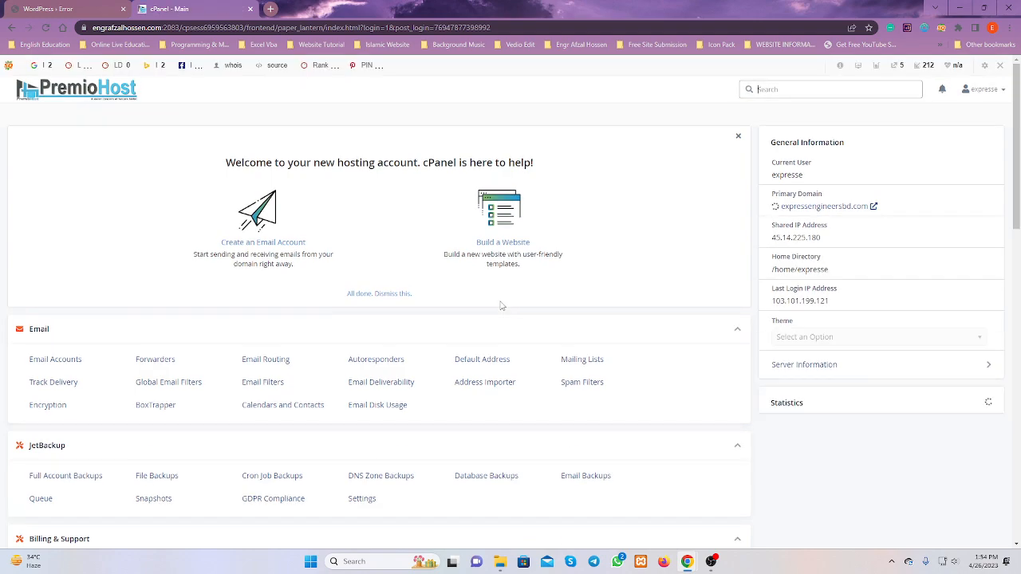
Open cPanel's File Manager and go to the public_html/wp-content folder.
scroll(361, 332, "down", 3)
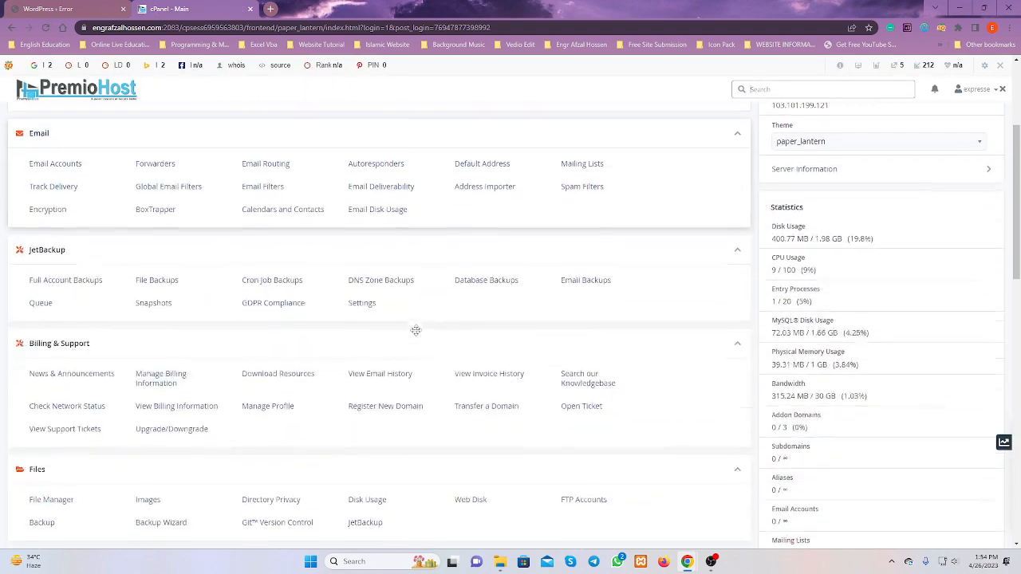
scroll(361, 332, "down", 2)
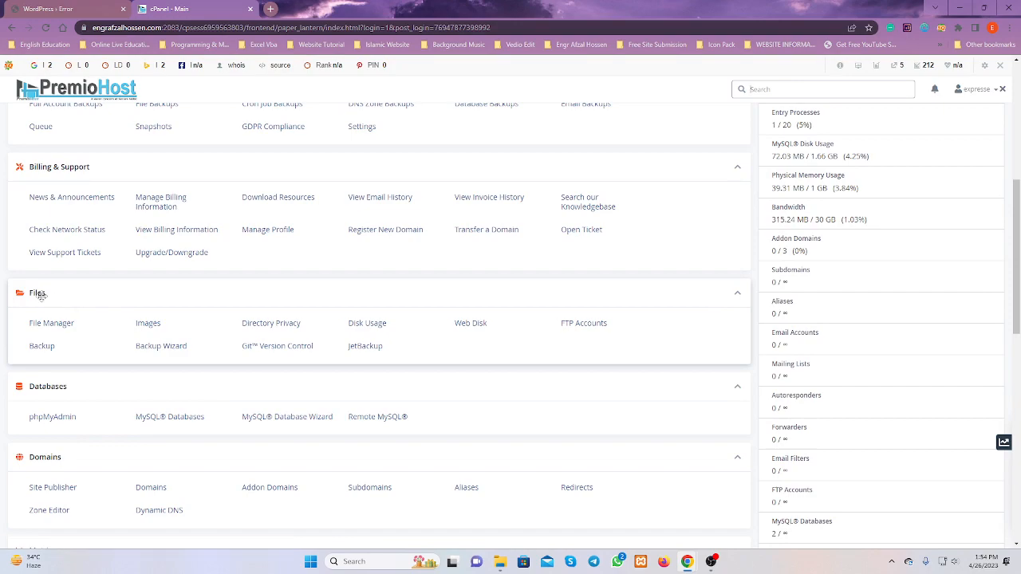
left_click(54, 325)
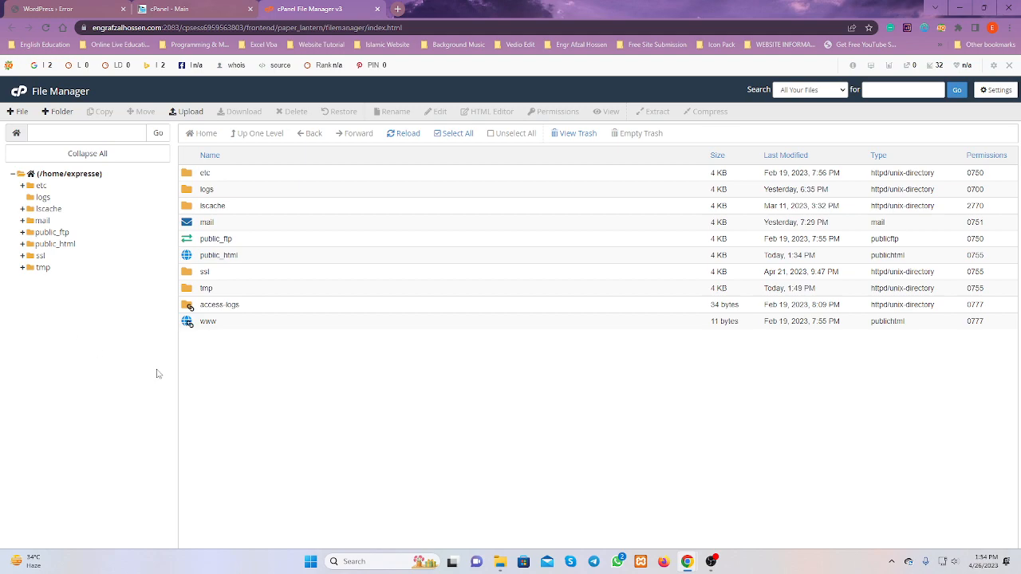
double_click(186, 255)
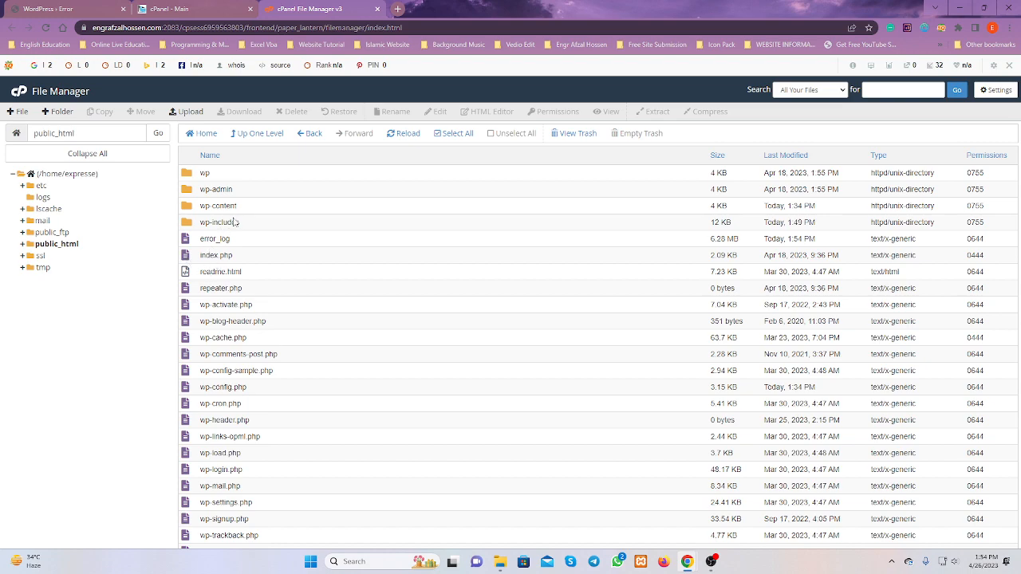
double_click(190, 209)
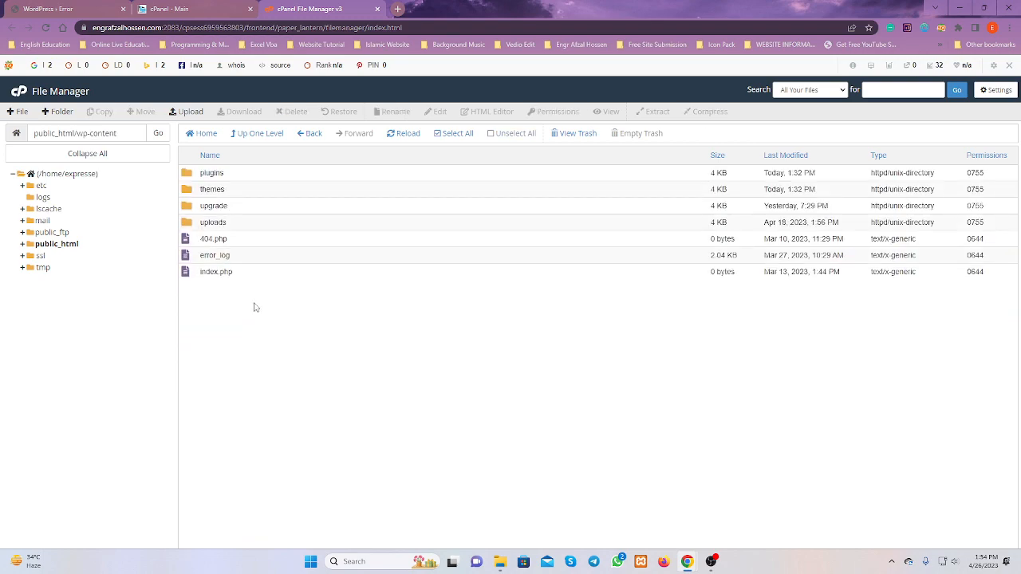
Rename the plugins folder in wp-content to plugins_old and check the website's error page.
left_click(211, 172)
right_click(212, 173)
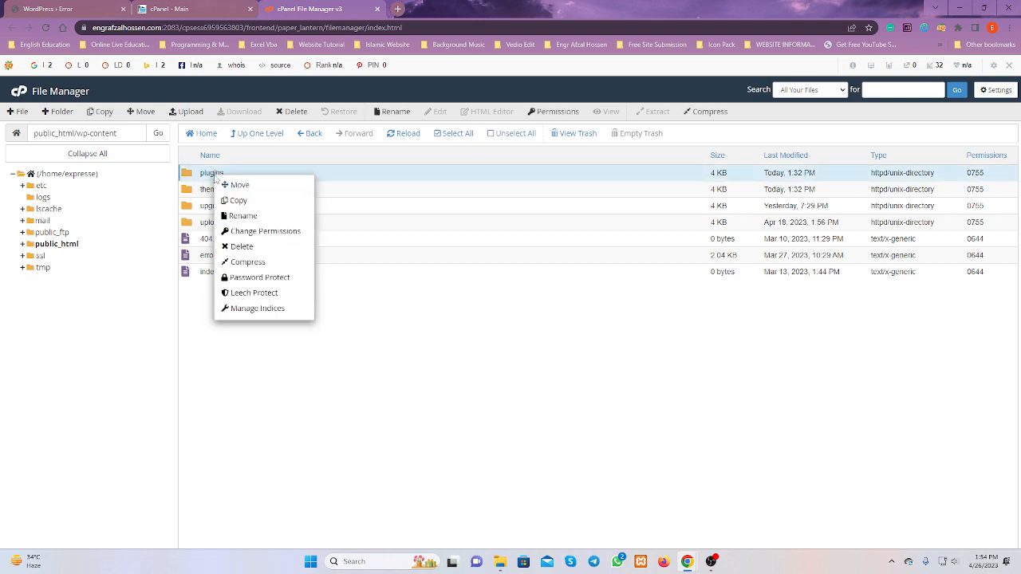
left_click(259, 222)
left_click(438, 309)
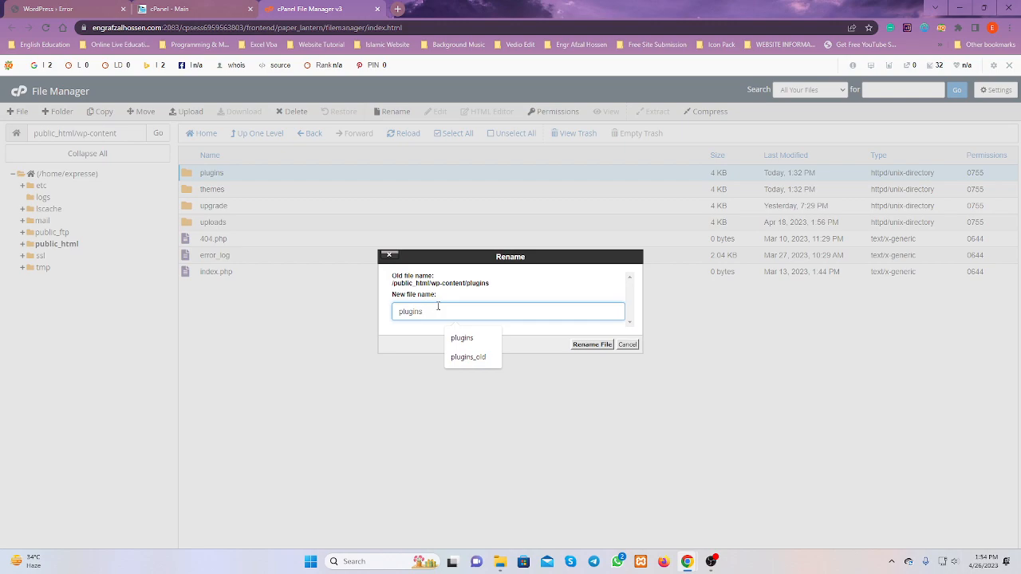
type("_")
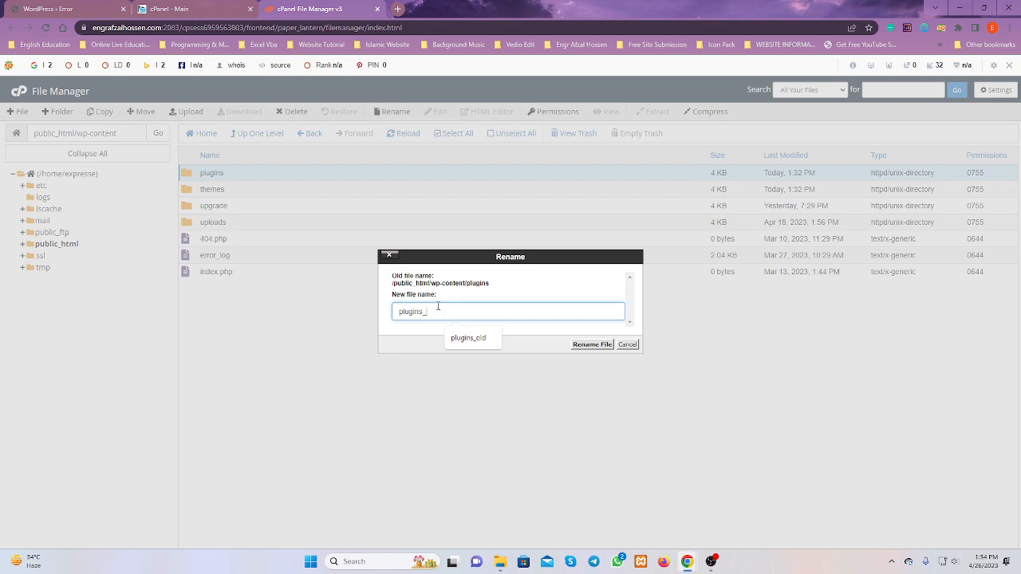
type("old")
key("BackSpace")
type("ld")
left_click(592, 344)
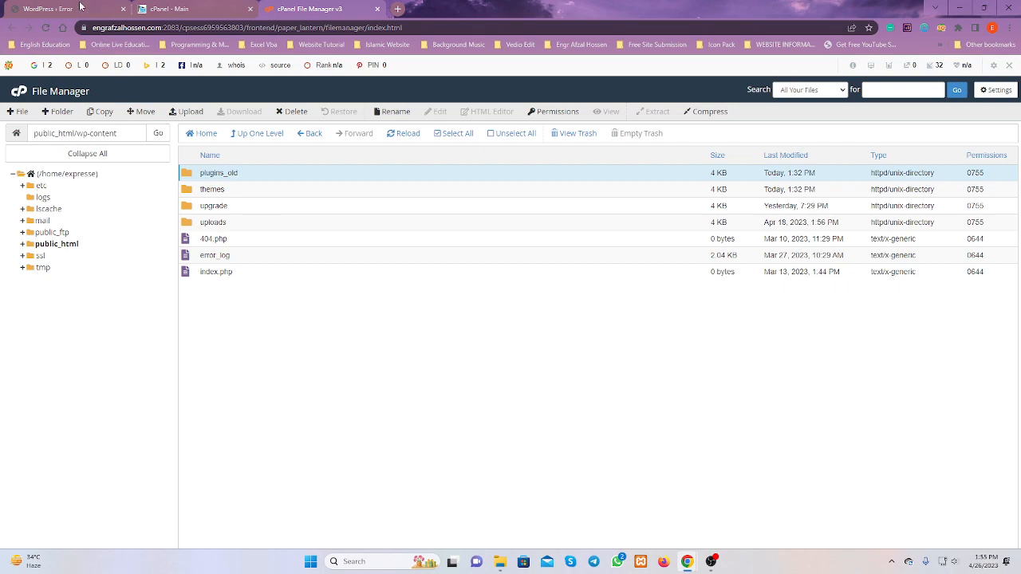
left_click(79, 8)
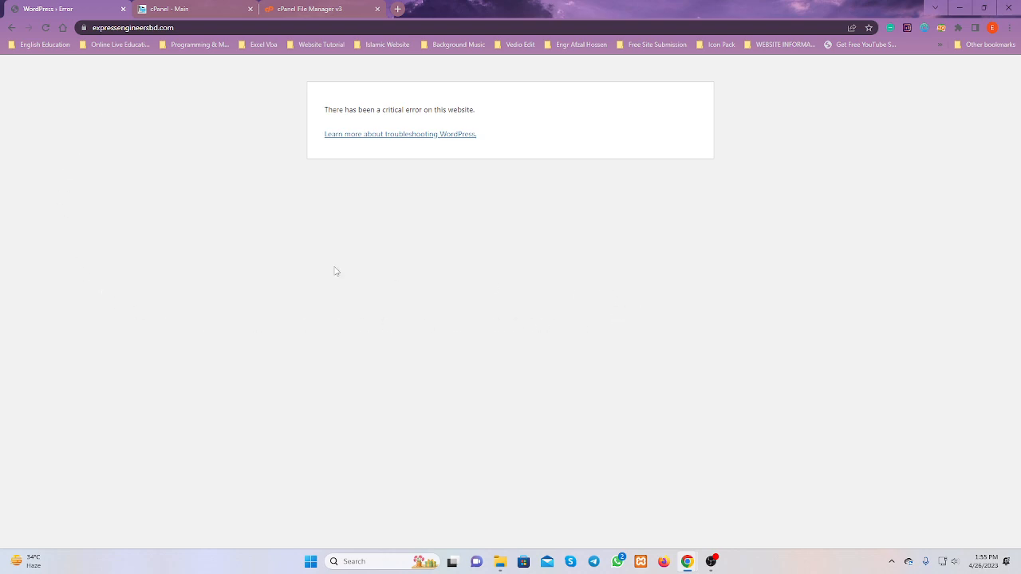
left_click(313, 8)
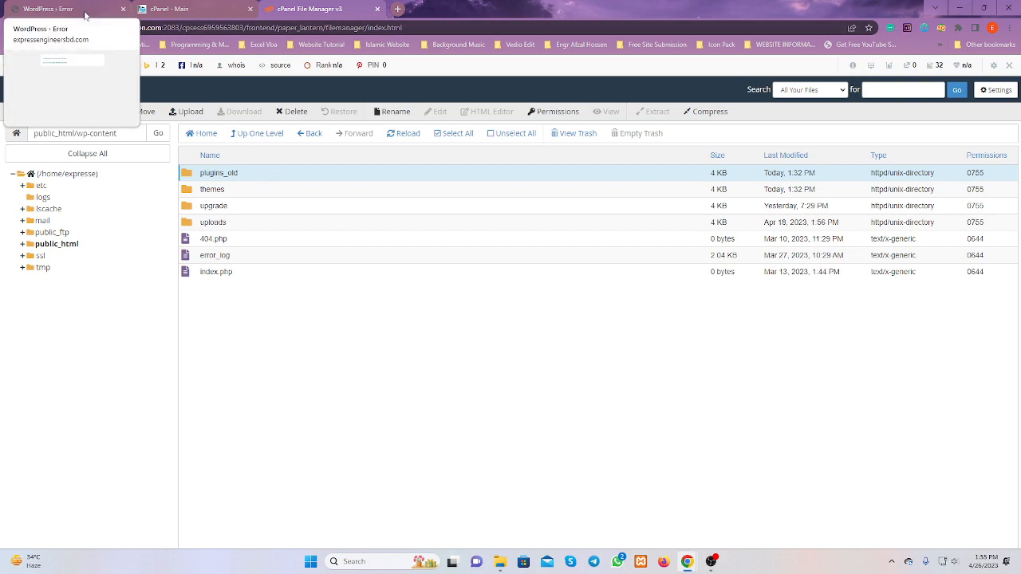
Rename the plugins_old folder back to plugins.
right_click(226, 175)
left_click(255, 218)
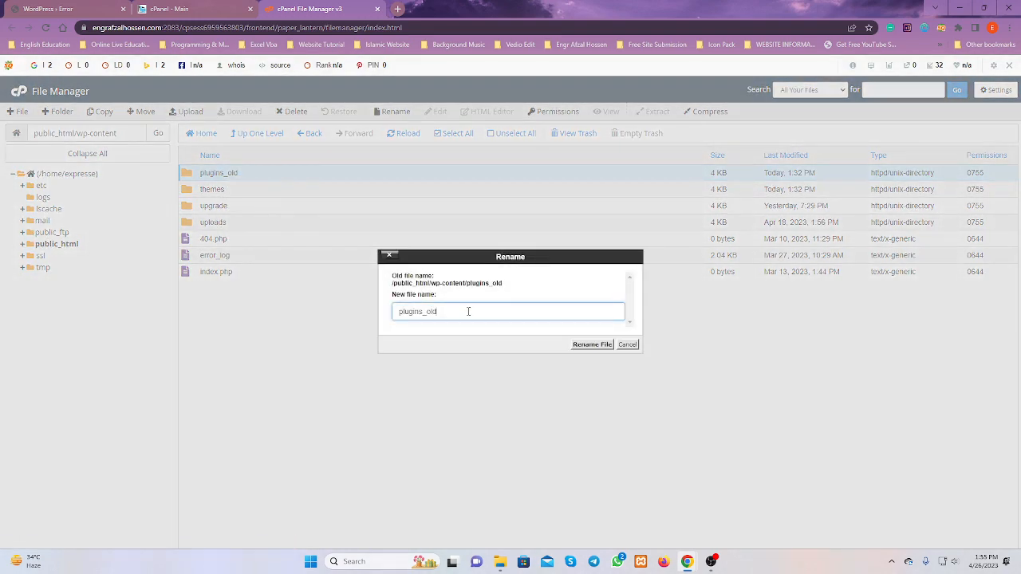
left_click_drag(424, 314, 437, 313)
key("BackSpace")
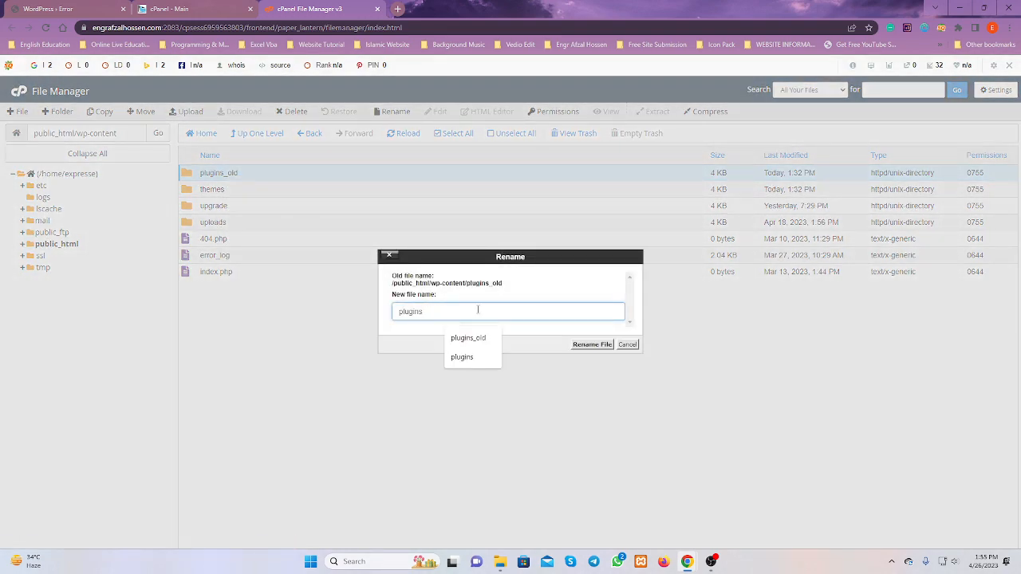
left_click(592, 344)
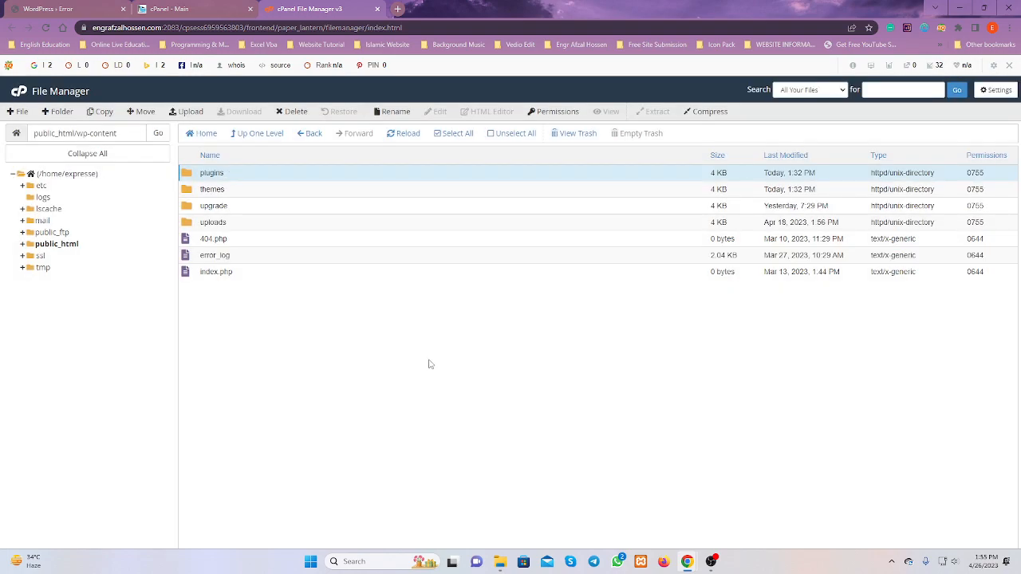
Return to the public_html folder and open wp-config.php in the code editor.
left_click(265, 135)
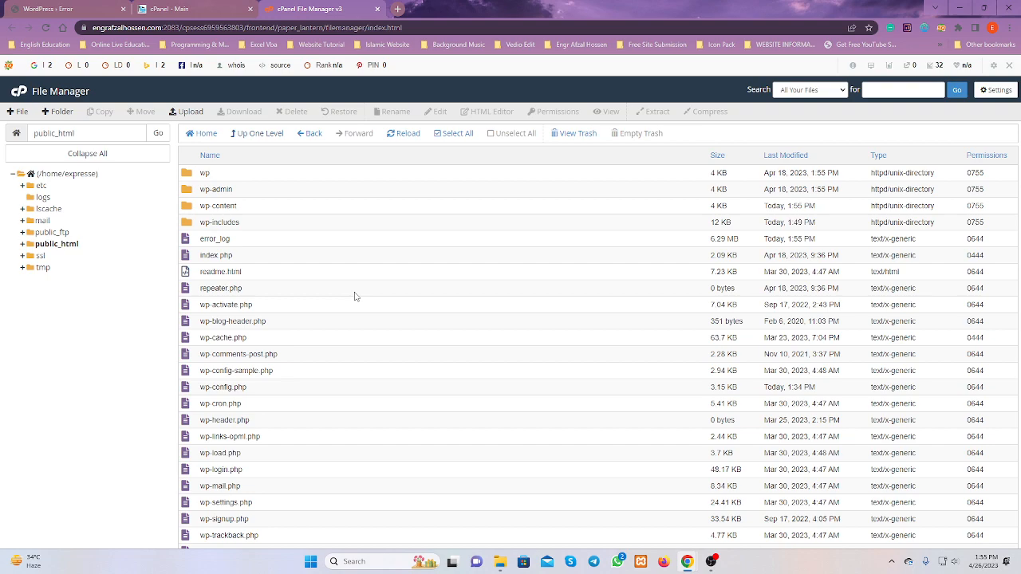
left_click(85, 8)
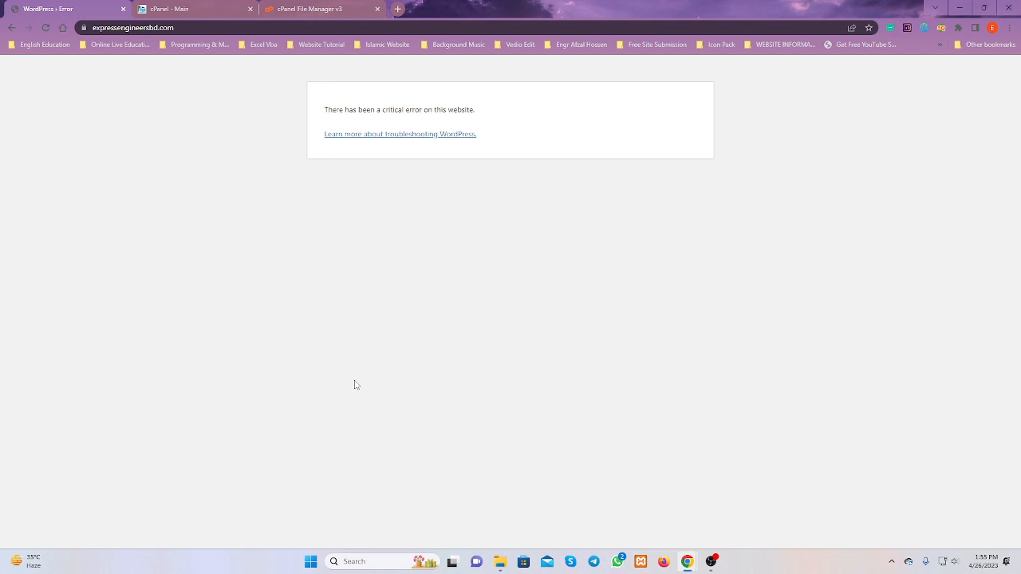
left_click(351, 9)
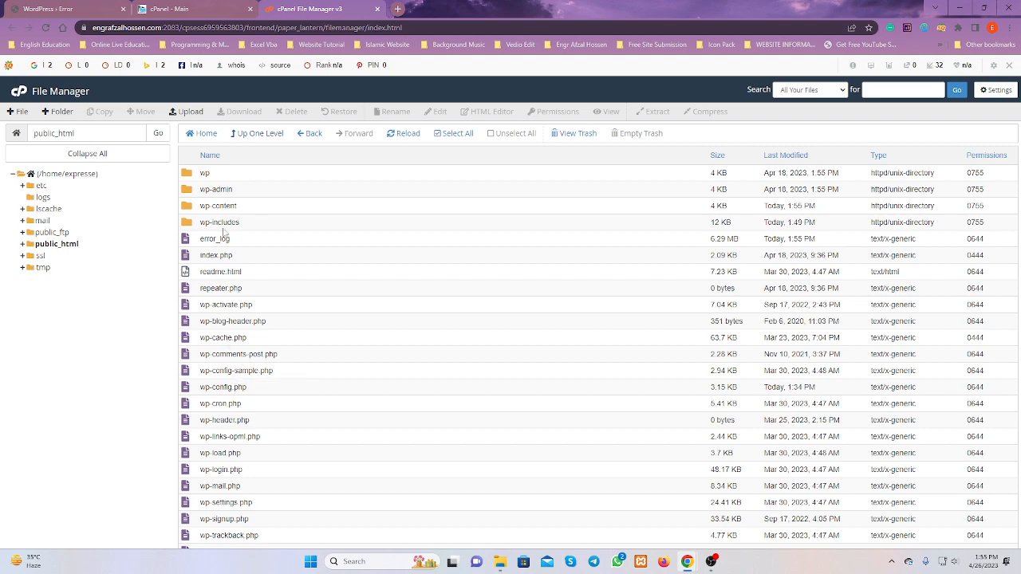
left_click(212, 389)
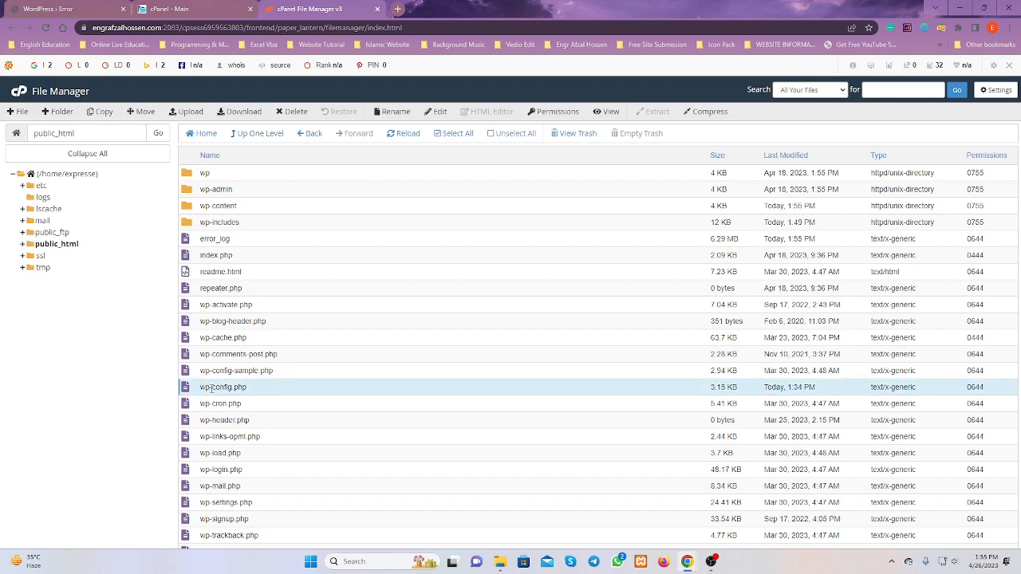
right_click(211, 389)
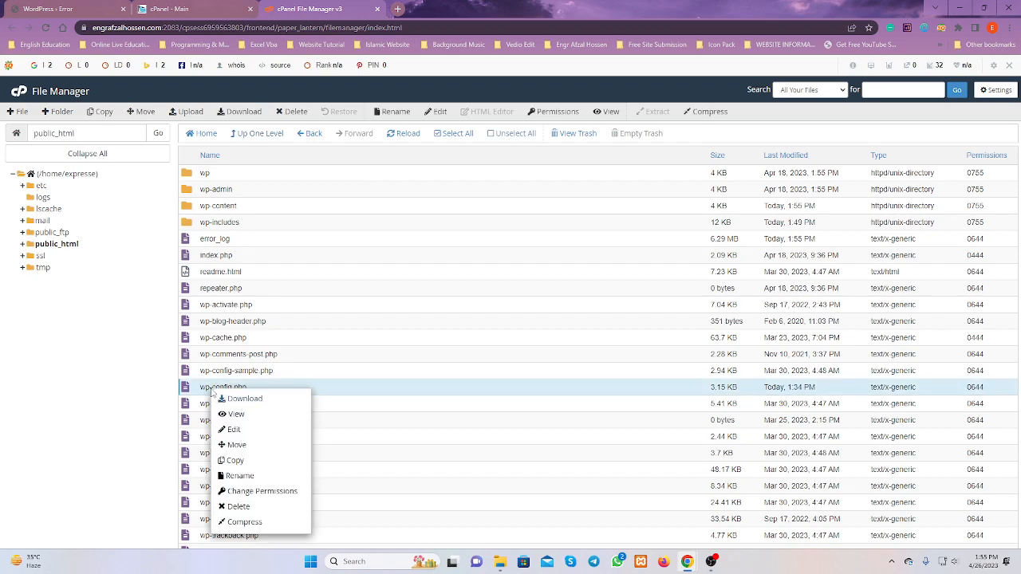
left_click(247, 428)
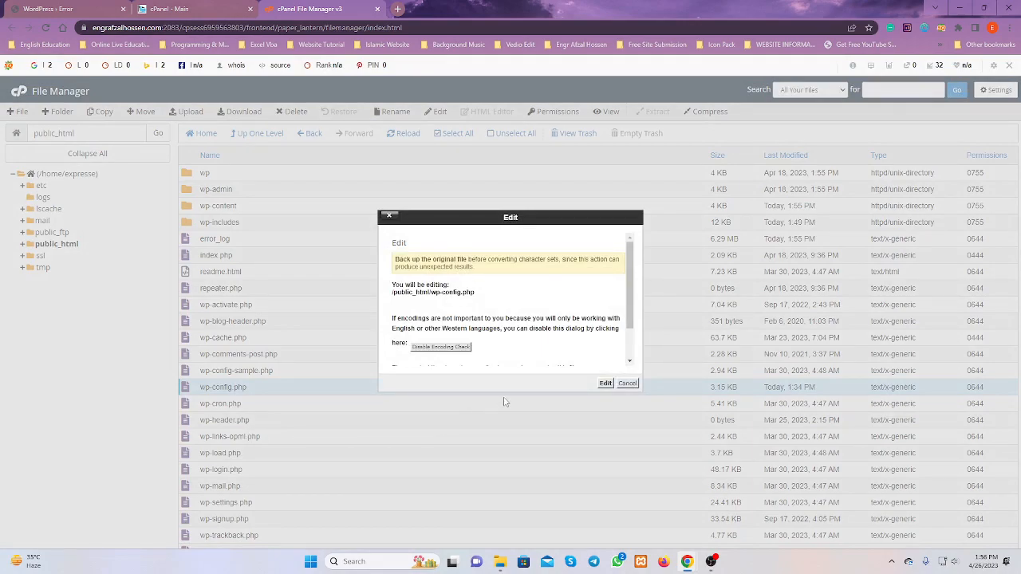
left_click(606, 383)
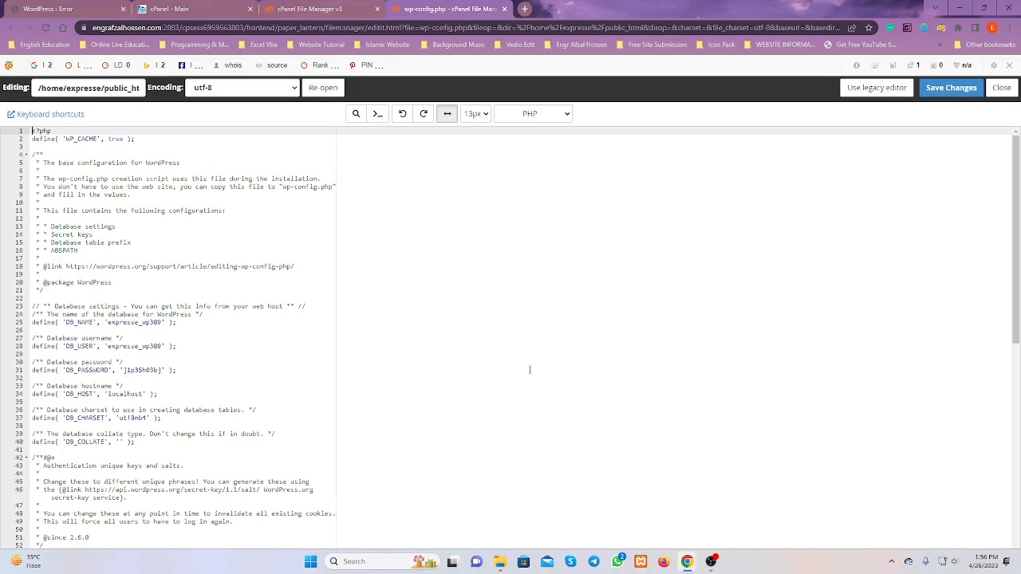
Set the WP_DEBUG constant to true in wp-config.php and save the file.
scroll(170, 323, "down", 5)
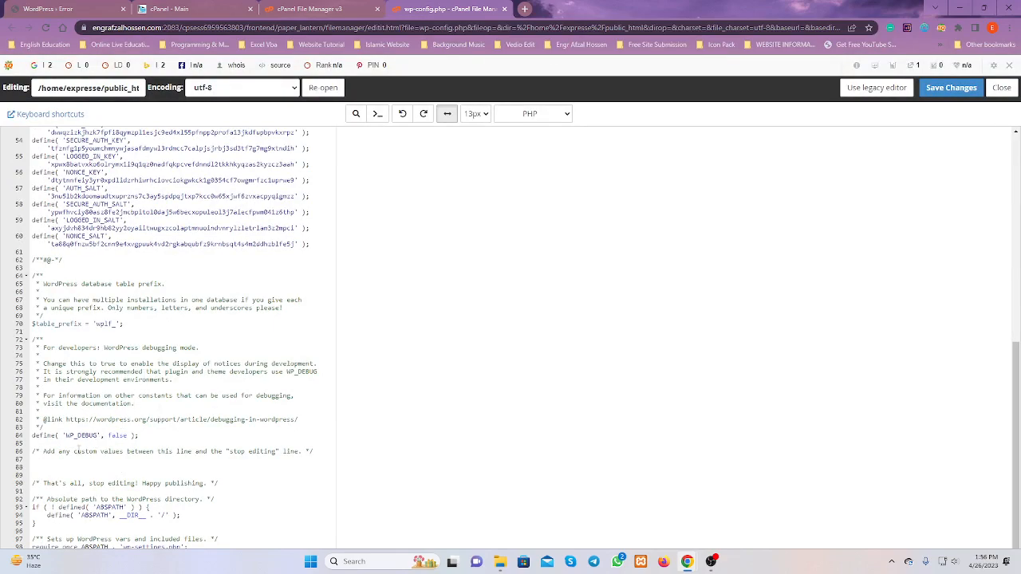
left_click_drag(35, 437, 122, 444)
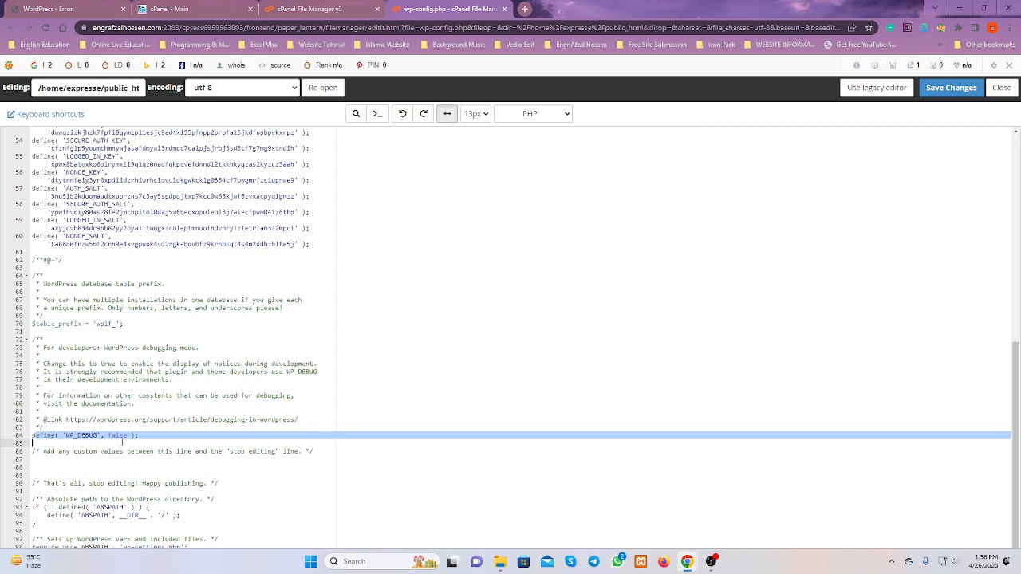
left_click(119, 443)
left_click_drag(108, 436, 128, 435)
type("true")
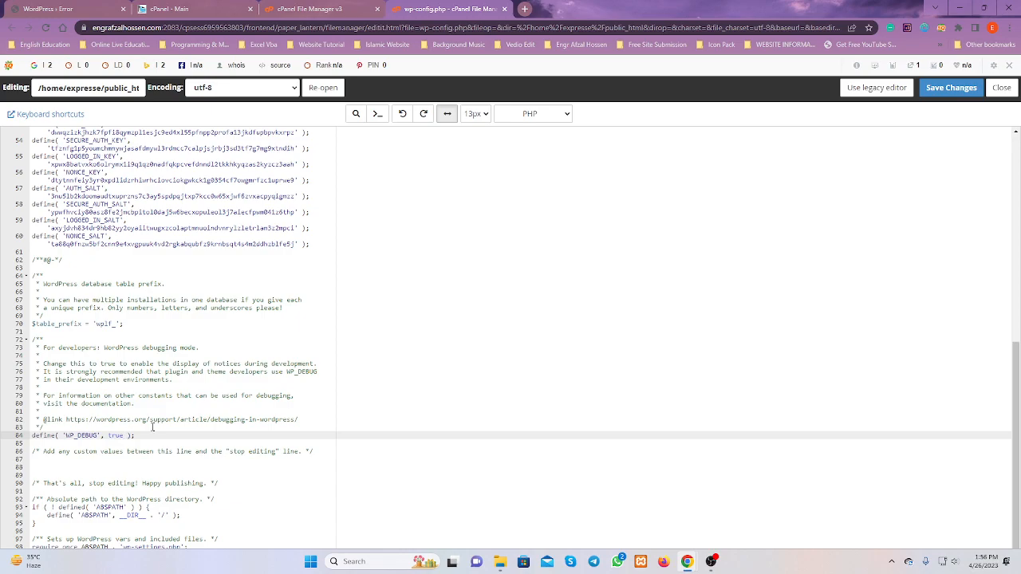
left_click(960, 94)
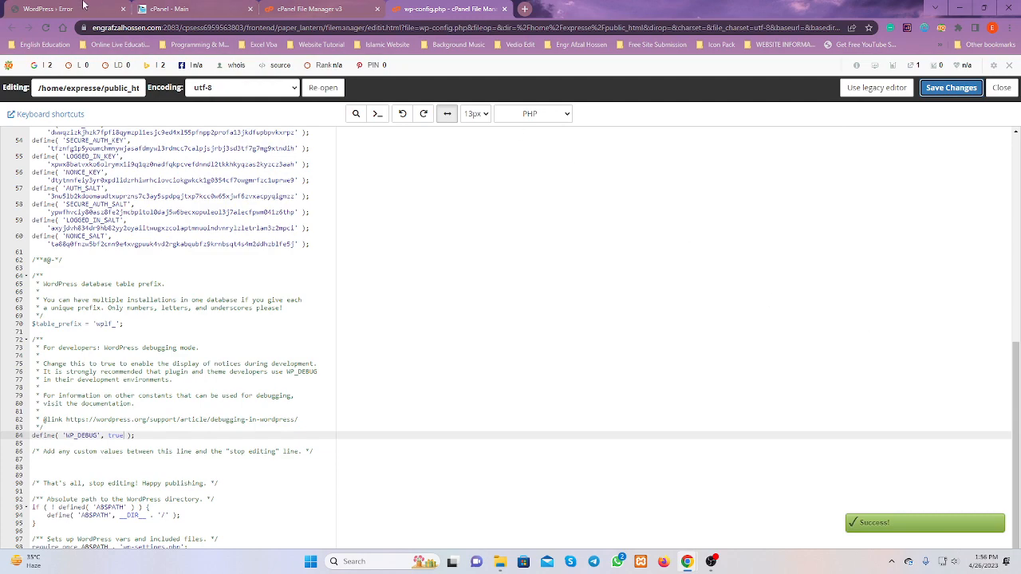
Reload the website and highlight the file path and line number given for the fatal error.
left_click(49, 8)
left_click(46, 27)
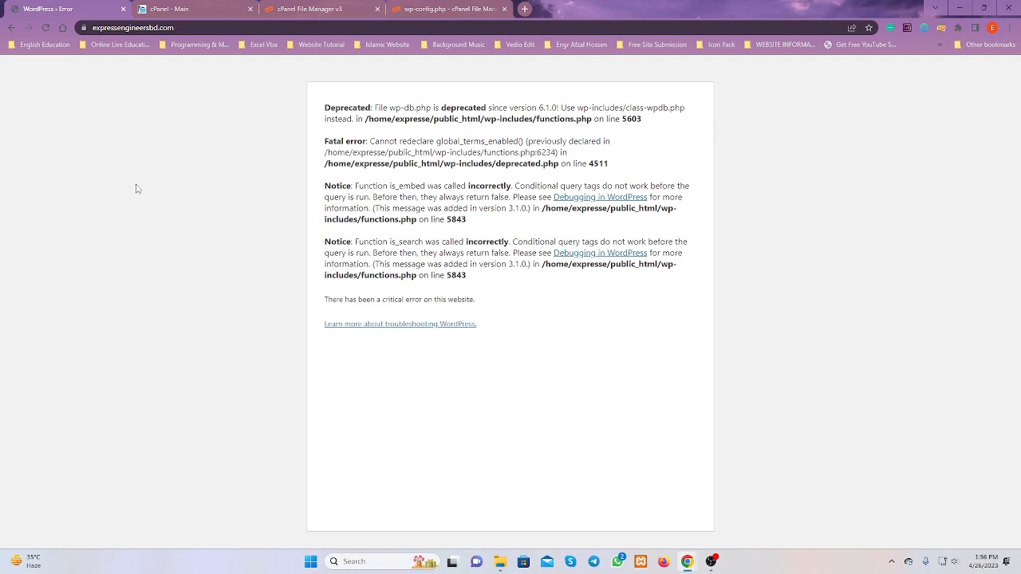
left_click_drag(617, 165, 322, 164)
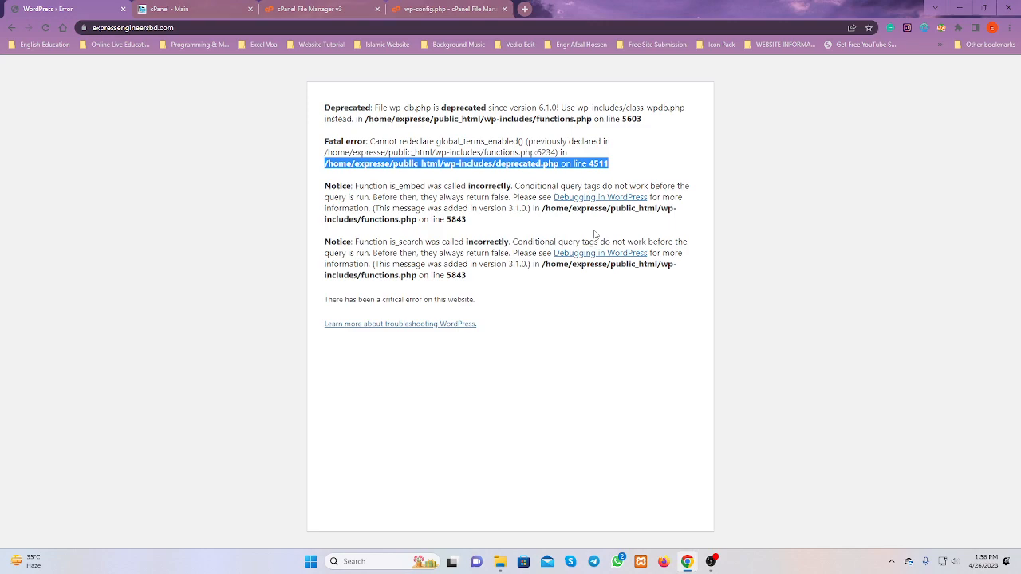
Highlight the public_html part of the file path given in the fatal error message.
left_click(456, 173)
left_click_drag(394, 165, 445, 164)
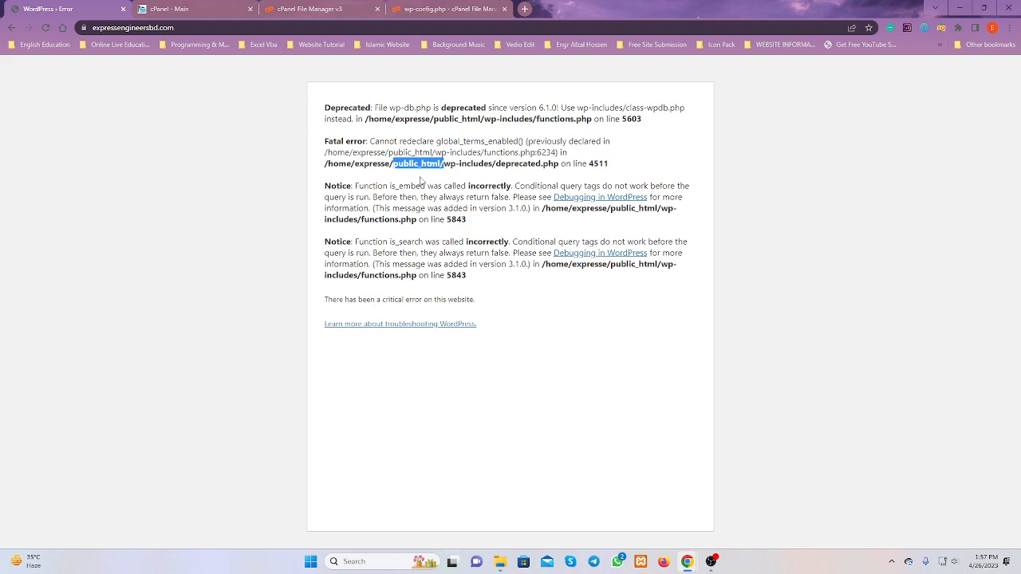
left_click(453, 176)
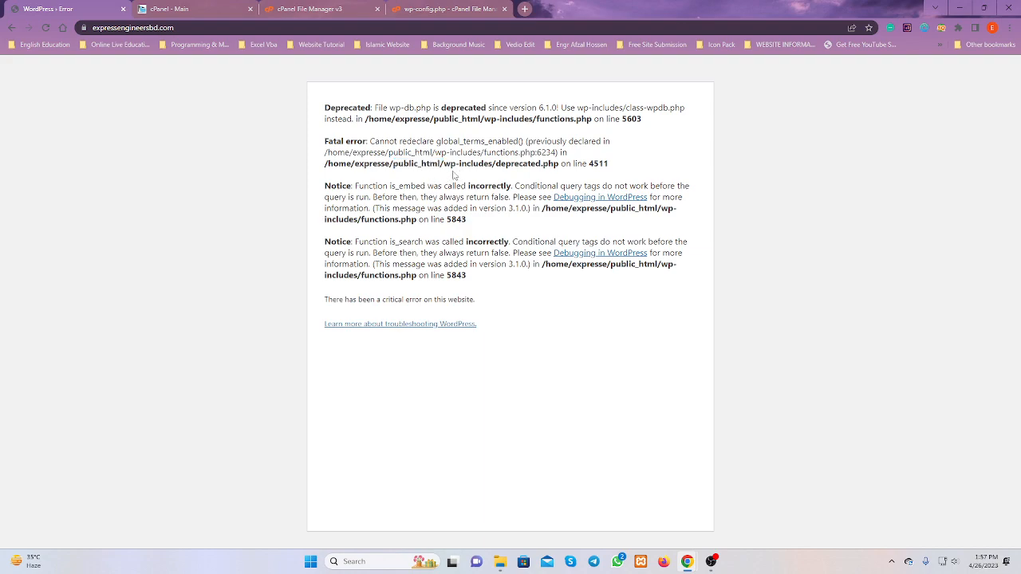
Match the error's file path against the files in File Manager and open the wp-includes folder inside public_html.
left_click(303, 8)
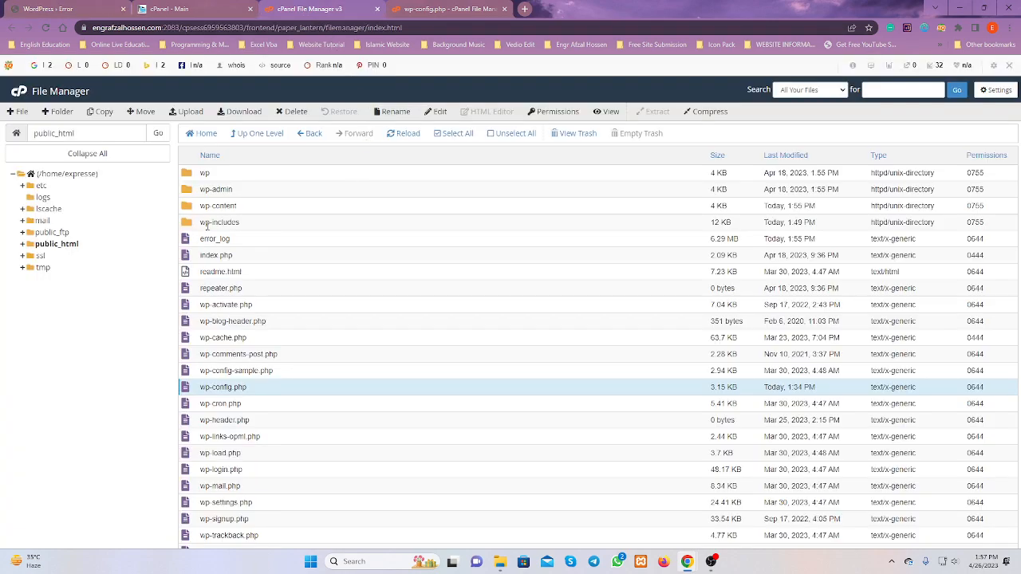
left_click(201, 227)
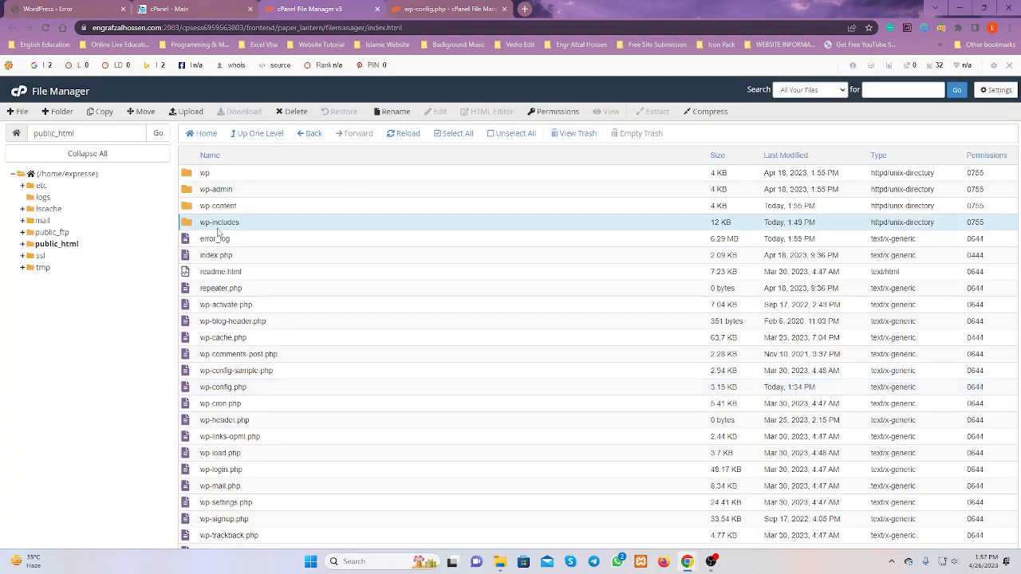
left_click(430, 8)
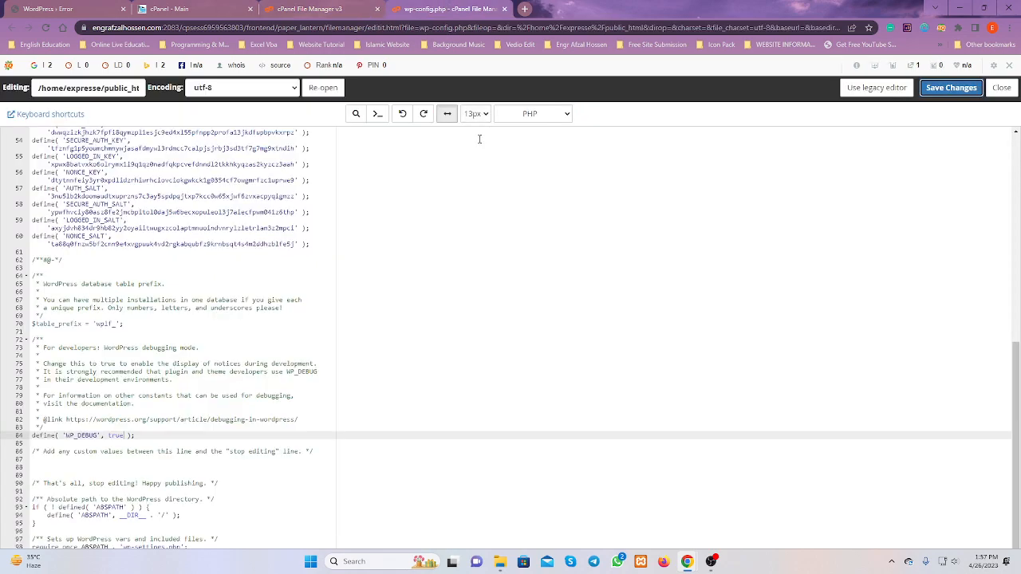
left_click(196, 8)
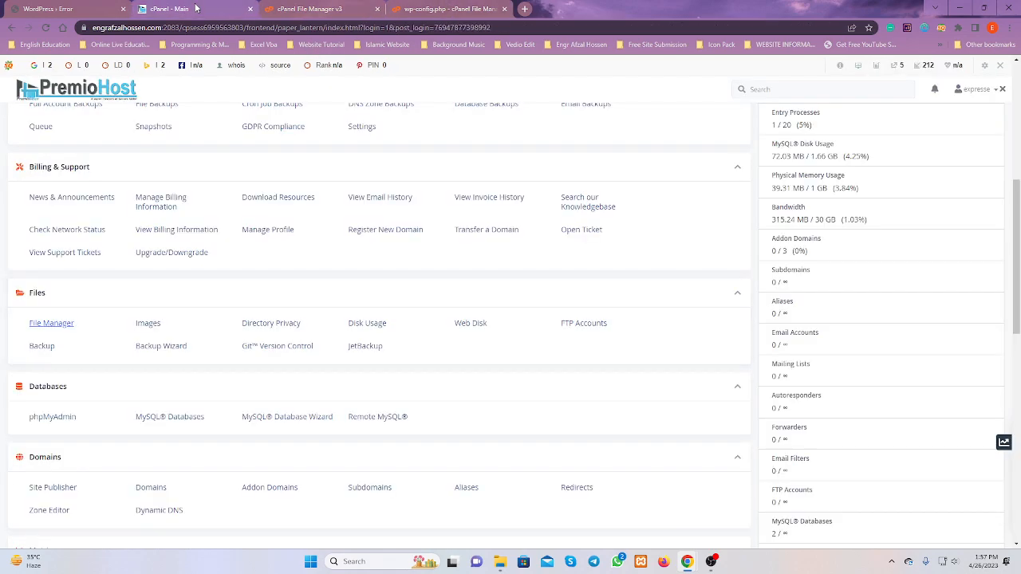
left_click(106, 7)
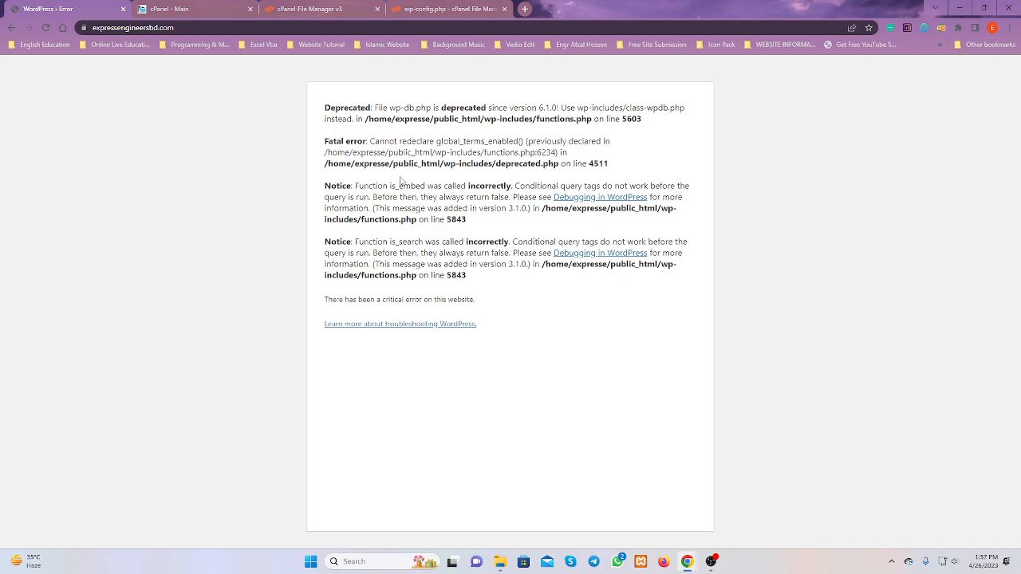
left_click(225, 9)
left_click(313, 9)
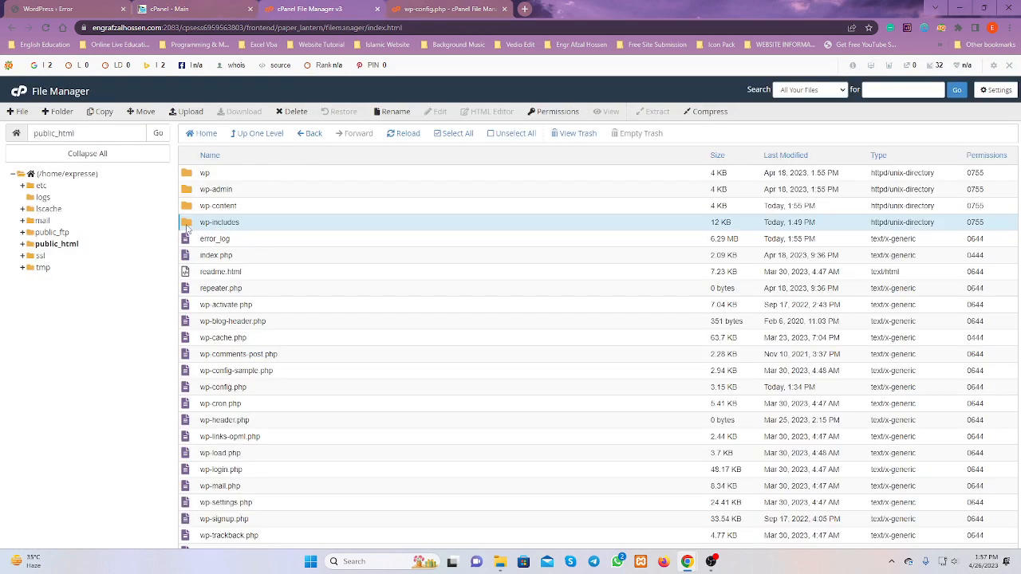
double_click(186, 227)
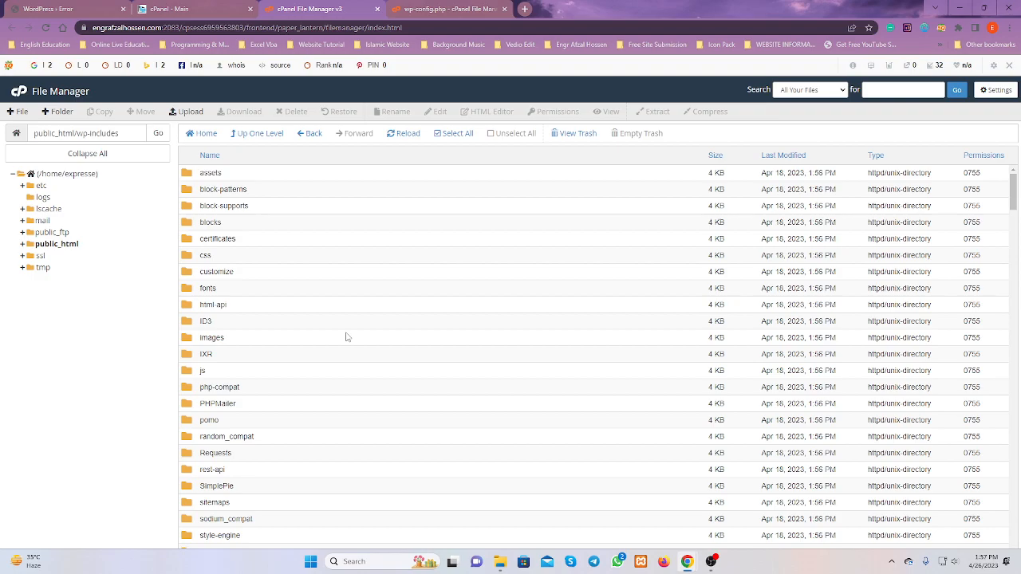
Find deprecated.php in the wp-includes folder and open it in the code editor.
scroll(347, 337, "down", 20)
scroll(353, 335, "down", 20)
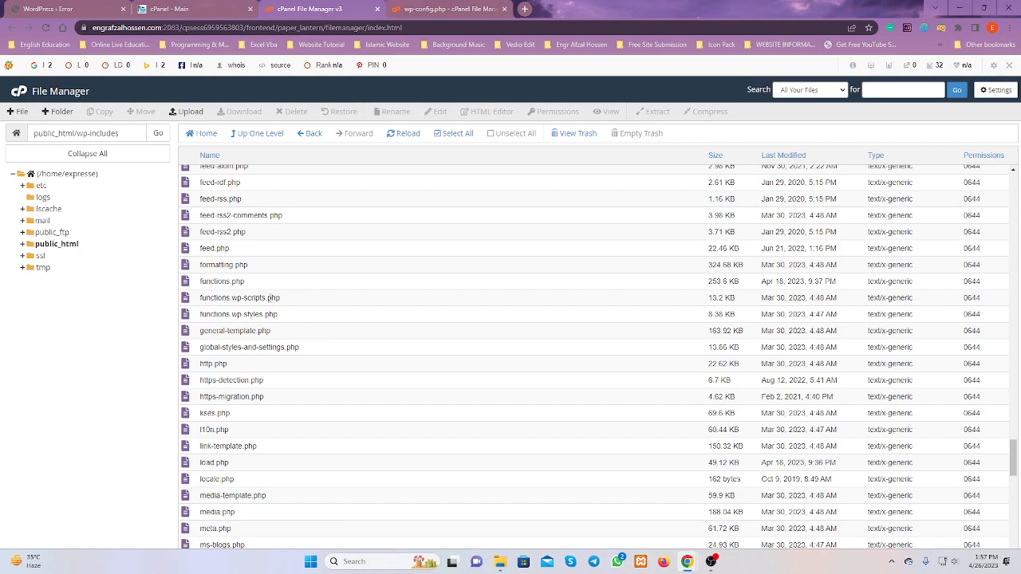
scroll(269, 299, "up", 4)
scroll(269, 302, "down", 2)
scroll(269, 301, "up", 1)
left_click(188, 285)
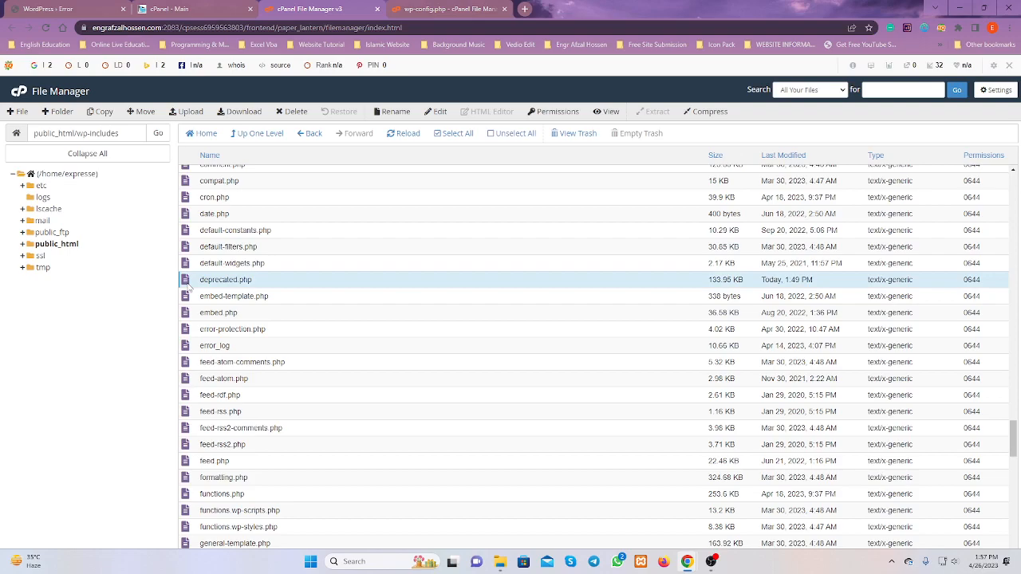
right_click(189, 285)
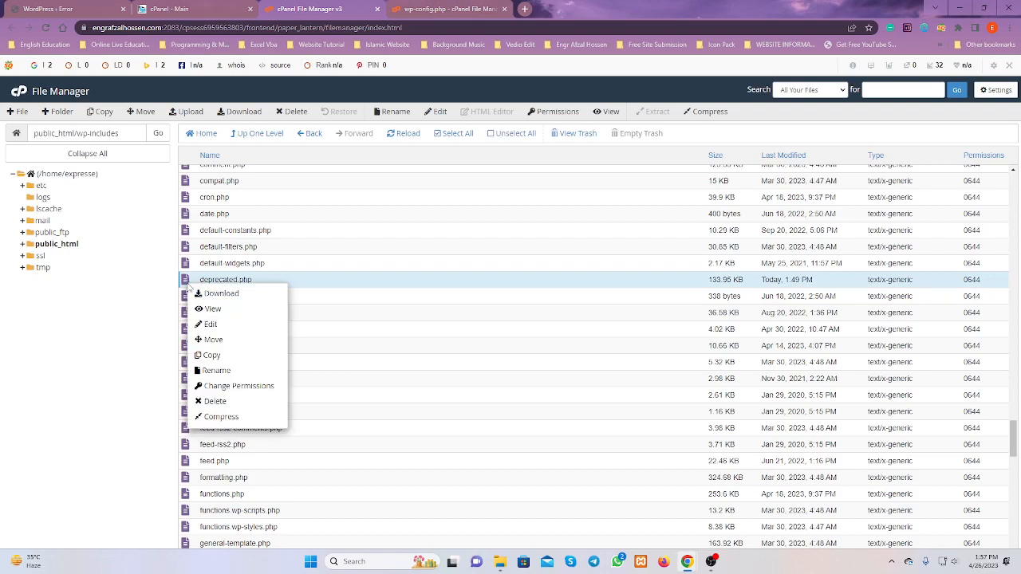
left_click(226, 329)
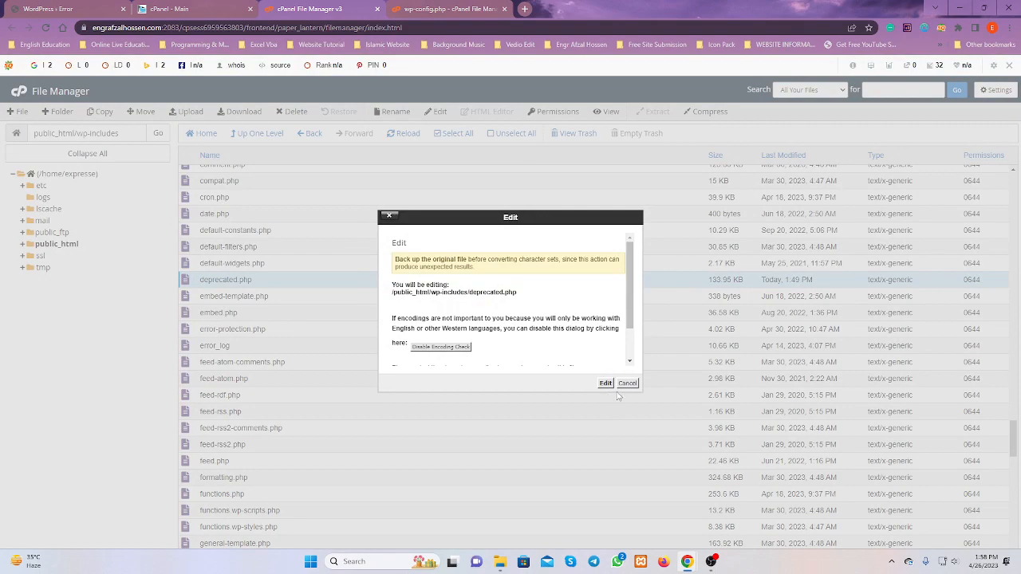
left_click(606, 384)
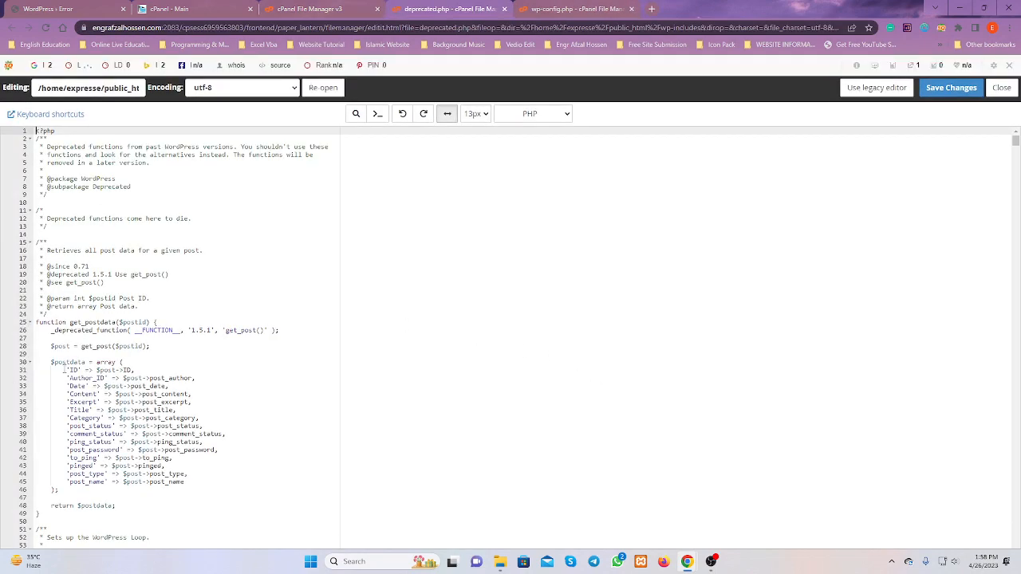
Recheck the line number in the website's fatal error and locate line 4511 in deprecated.php.
left_click(106, 8)
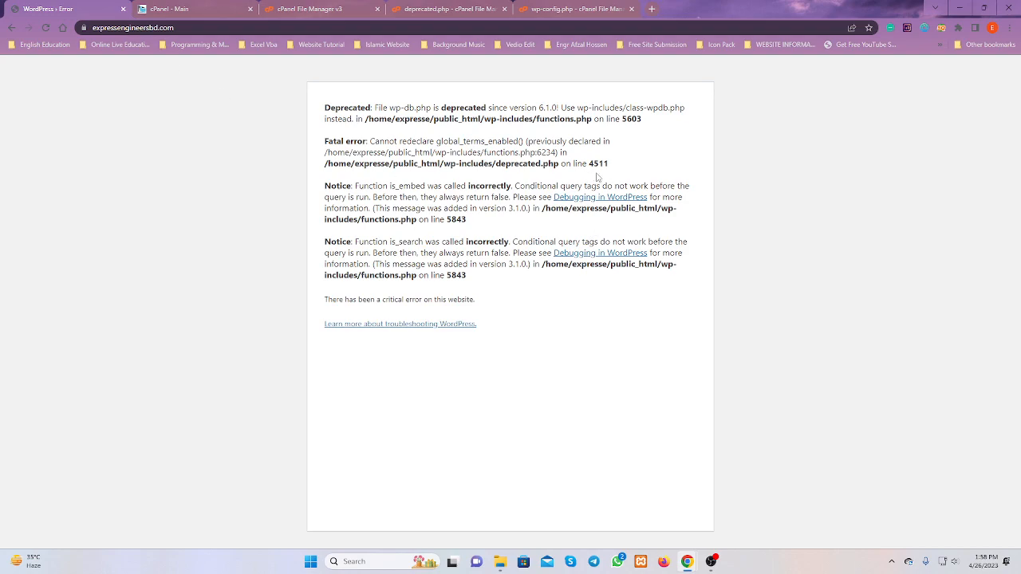
left_click(547, 10)
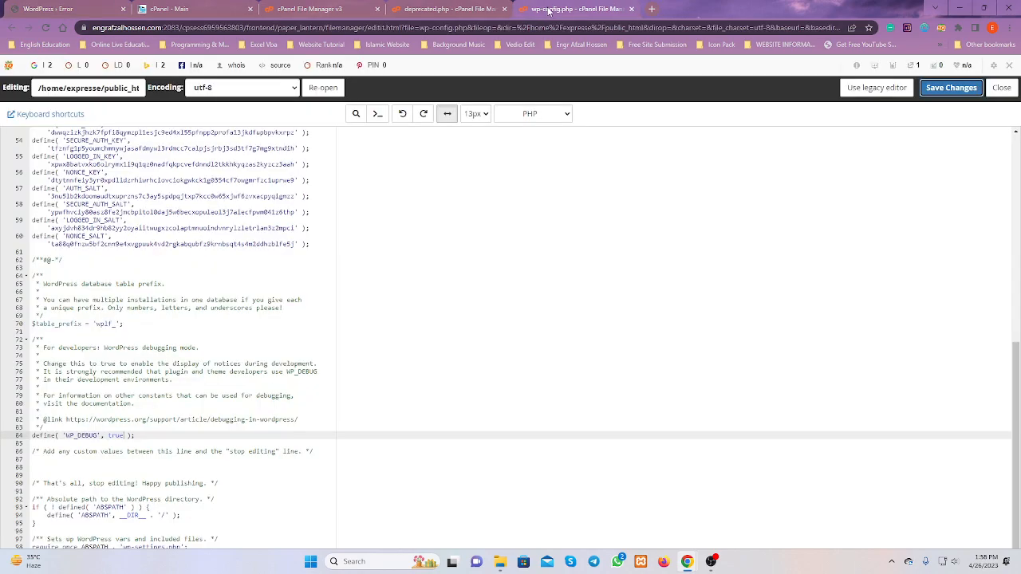
left_click(446, 10)
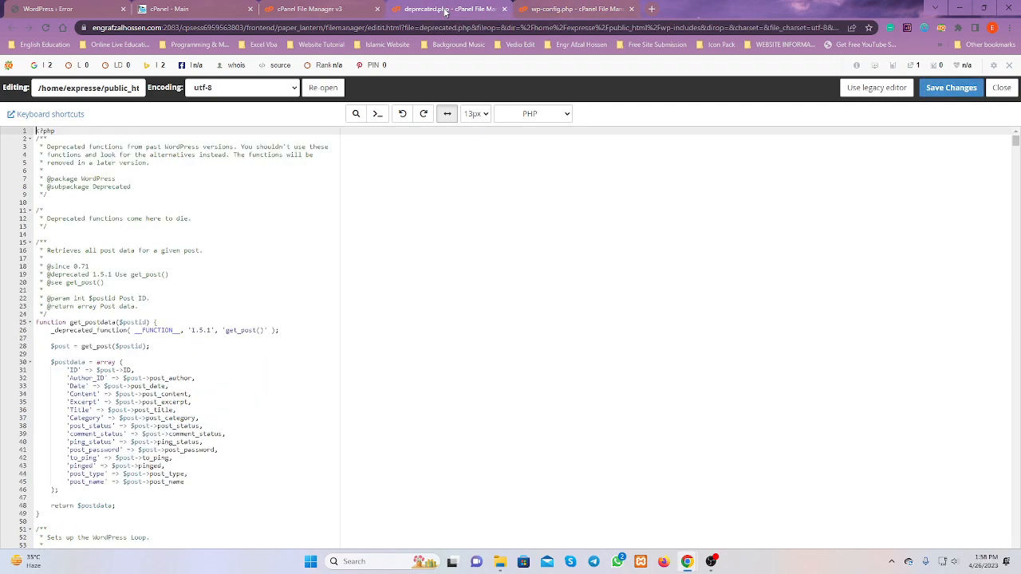
scroll(693, 323, "down", 5)
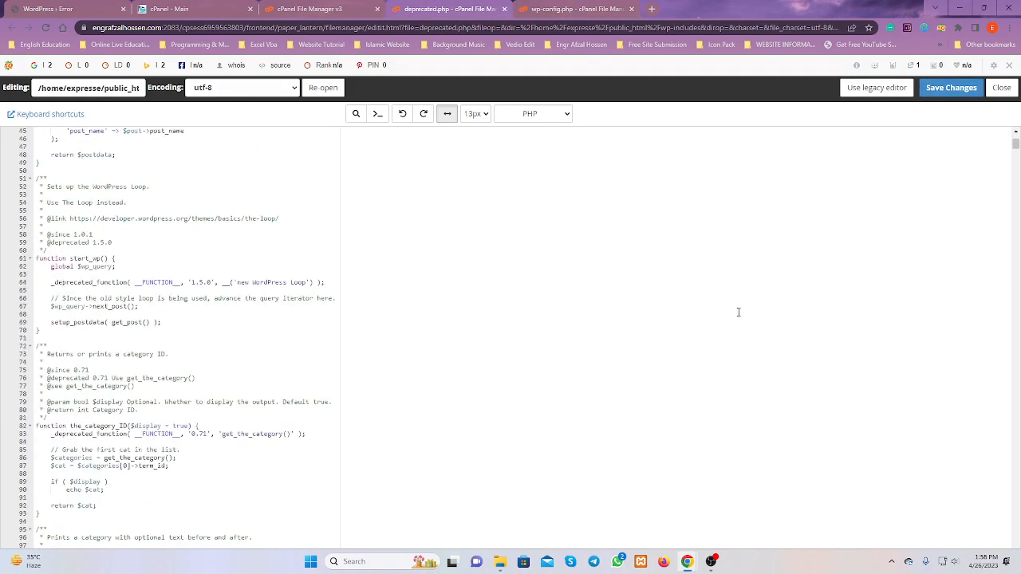
left_click_drag(1015, 144, 1015, 405)
scroll(836, 304, "up", 12)
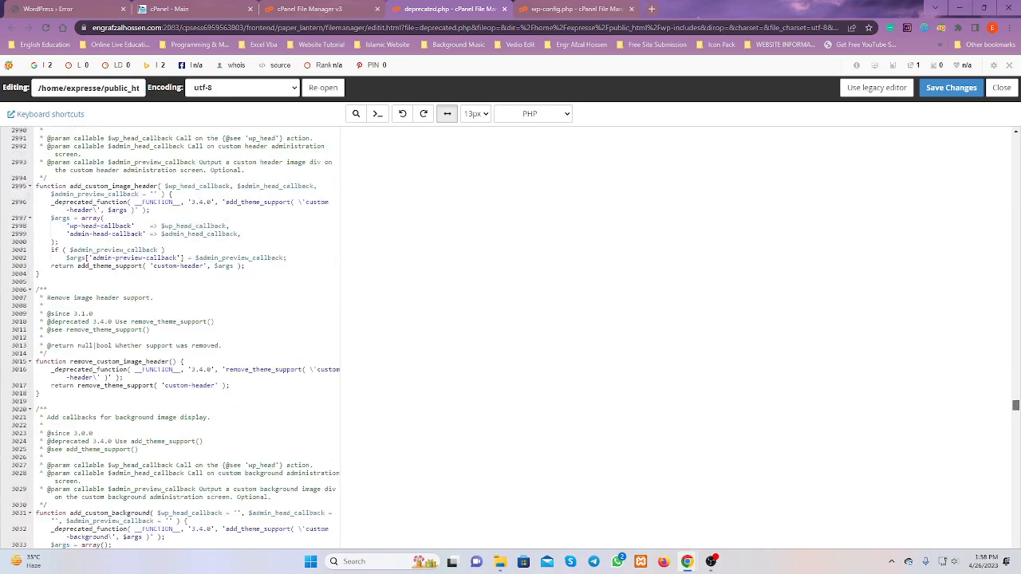
scroll(837, 262, "down", 6)
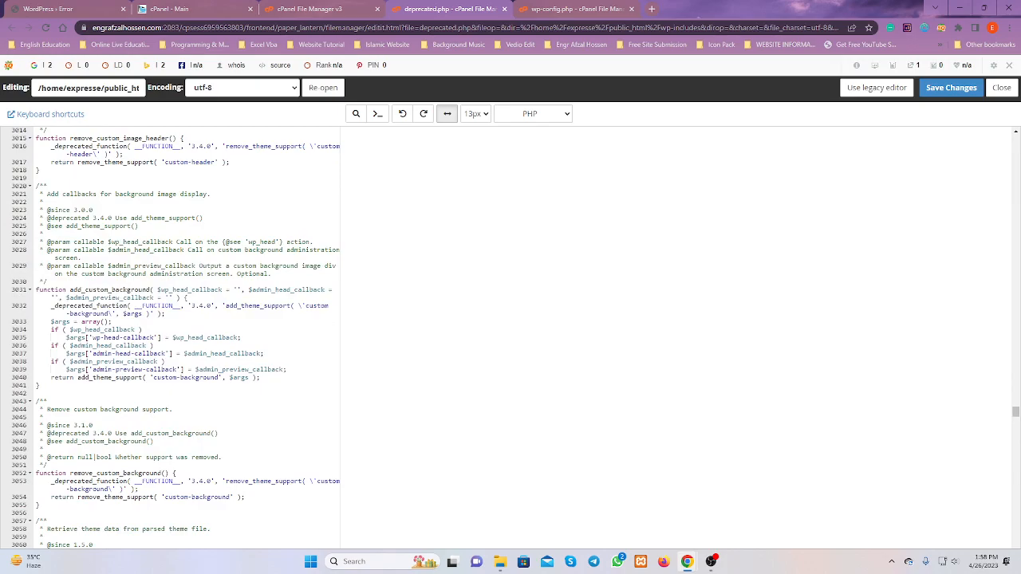
left_click_drag(1015, 412, 1015, 523)
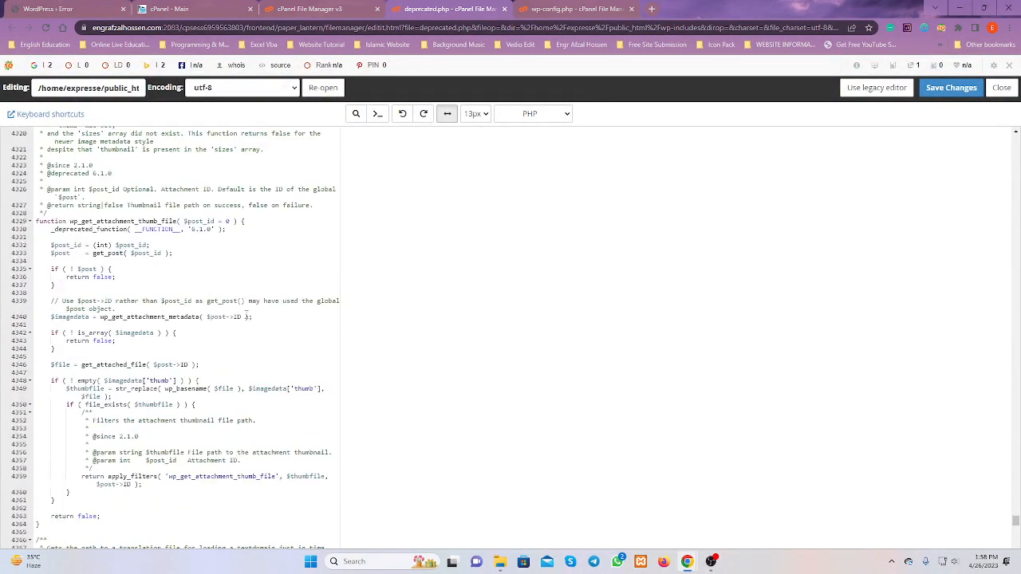
scroll(261, 309, "down", 8)
scroll(261, 309, "down", 10)
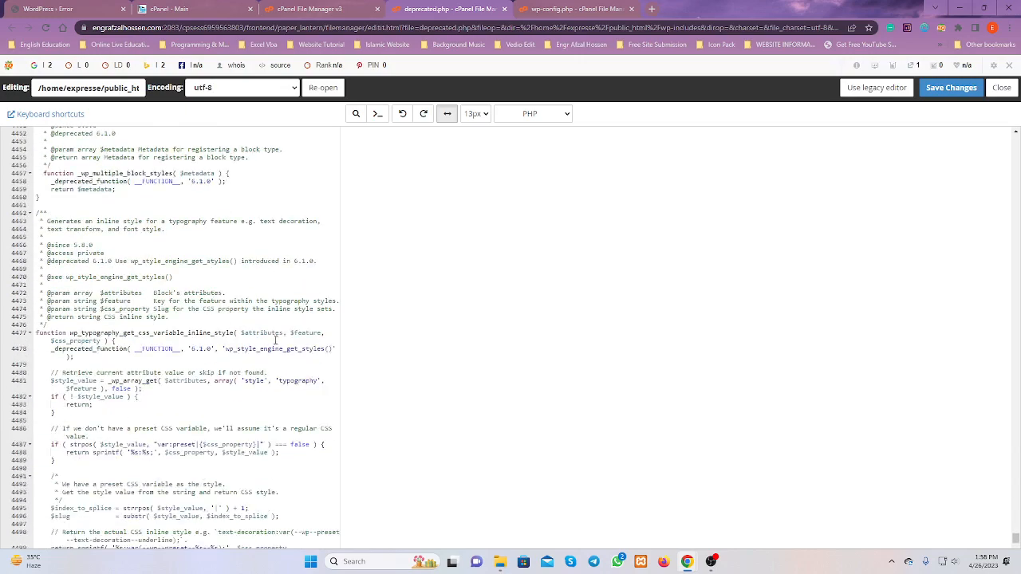
scroll(275, 340, "down", 2)
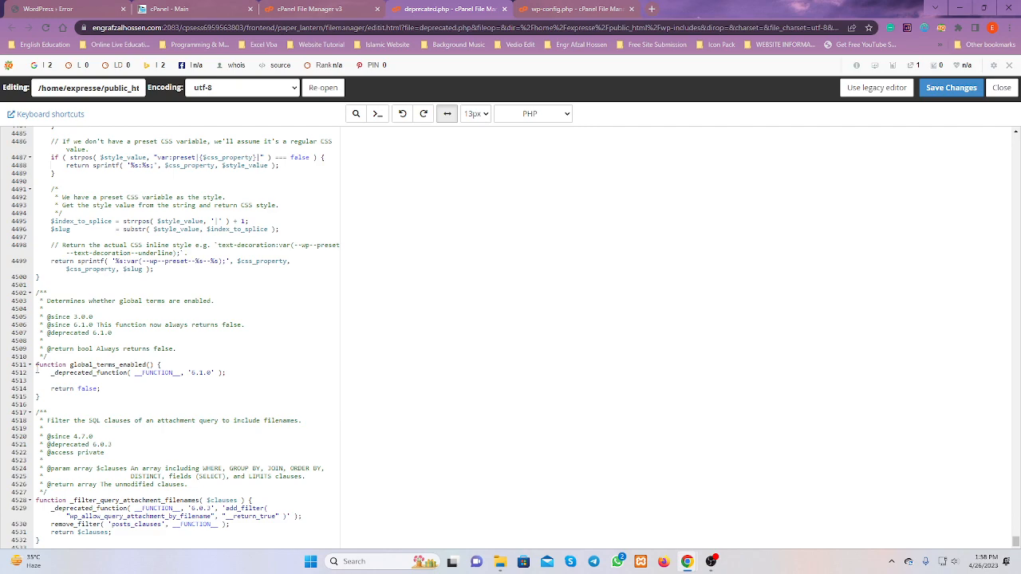
Comment out the global_terms_enabled() function on lines 4511 to 4515 of deprecated.php and save the file.
left_click_drag(45, 398, 30, 369)
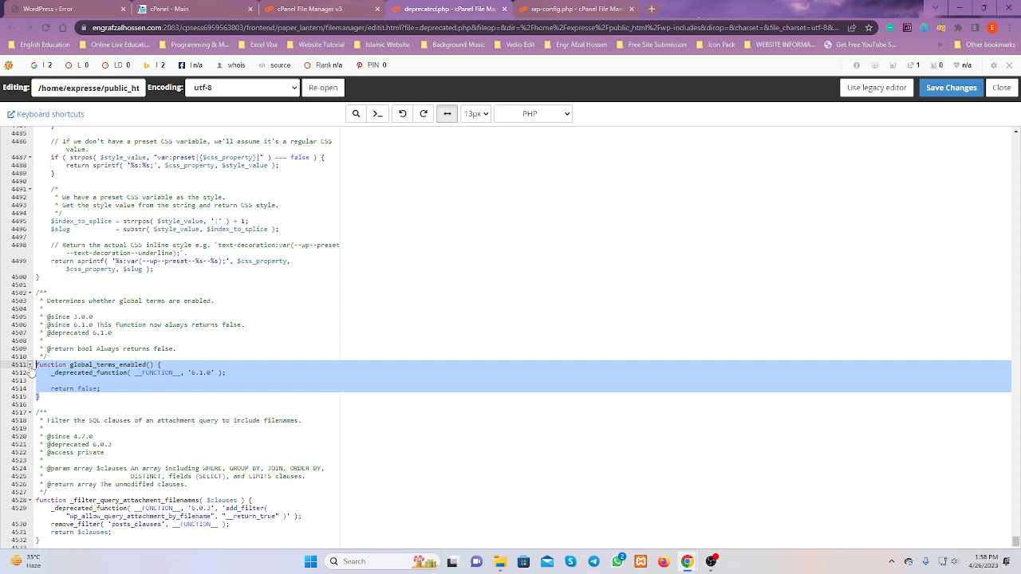
key("ctrl+slash")
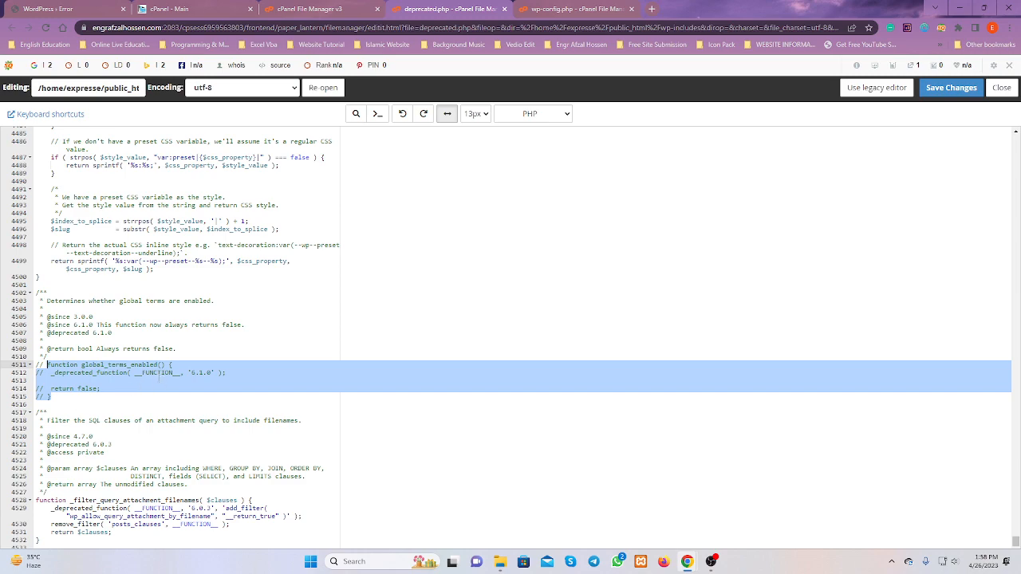
left_click(164, 381)
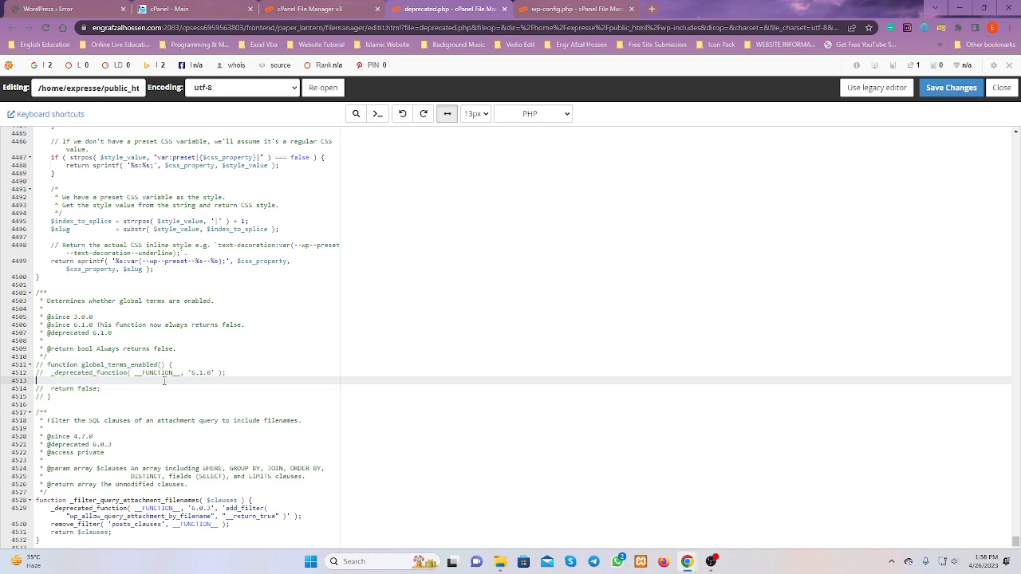
left_click(944, 91)
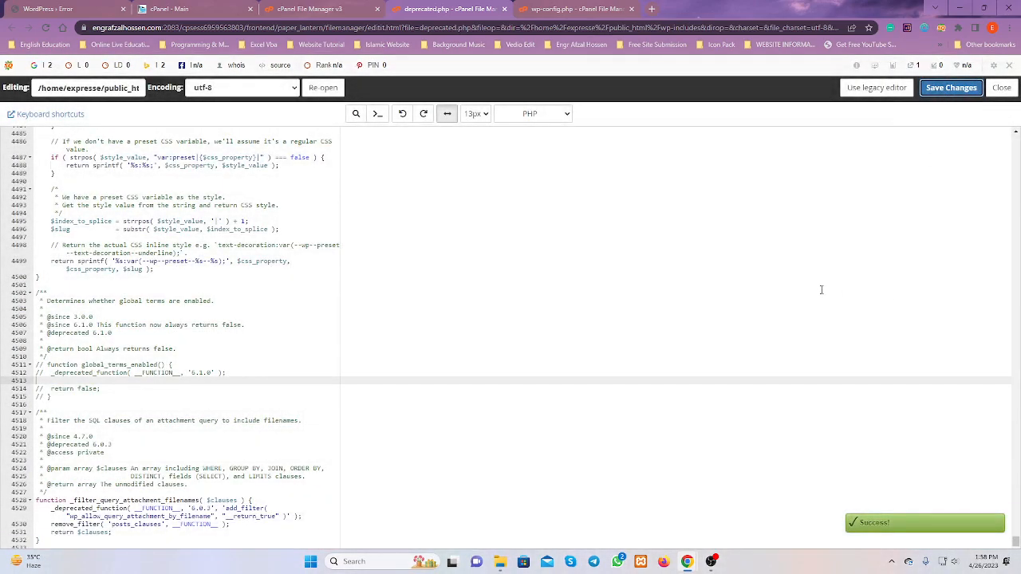
Set the WP_DEBUG constant to false in wp-config.php and save the file.
left_click(550, 9)
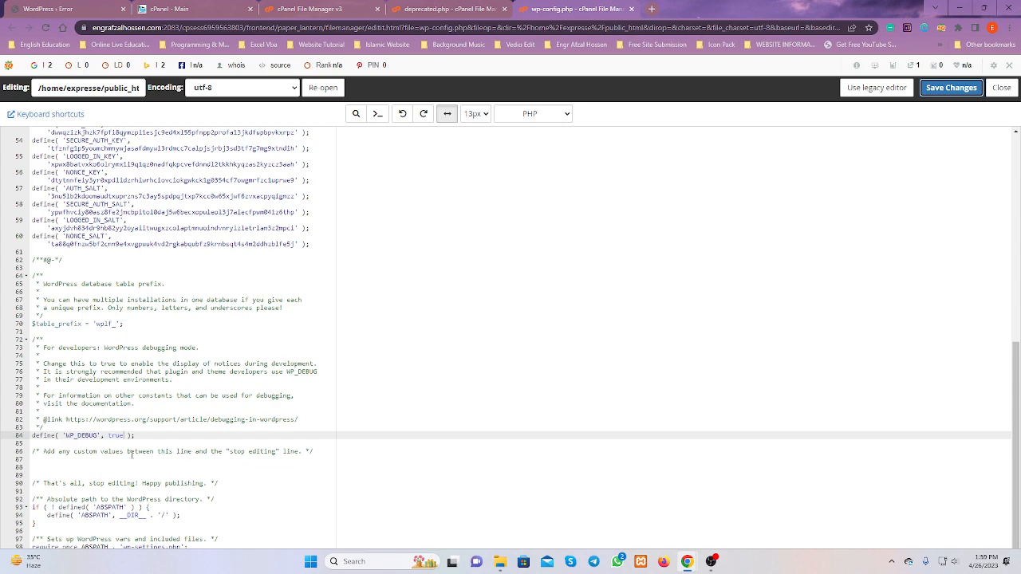
left_click_drag(108, 435, 124, 435)
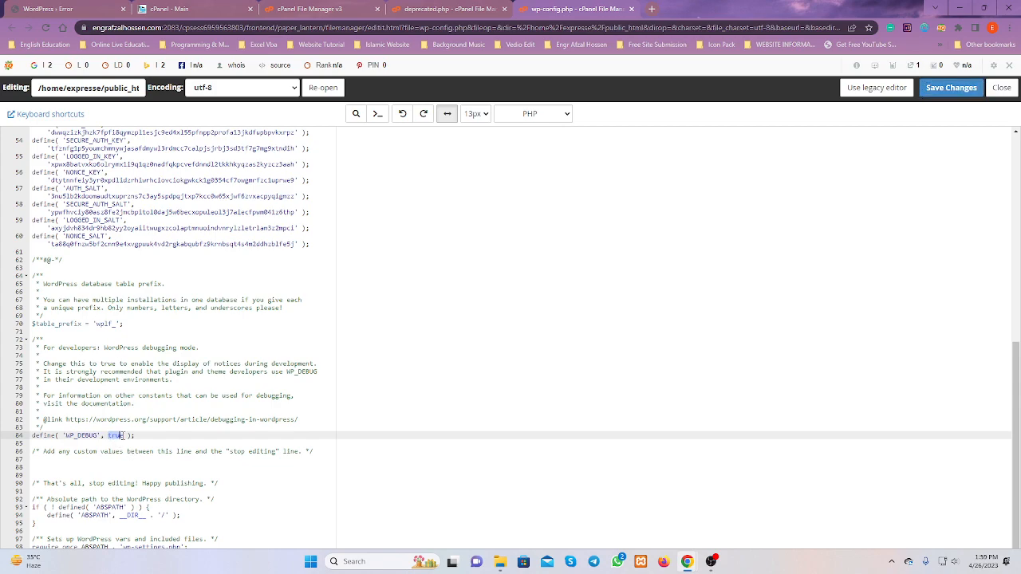
type("false")
left_click(950, 87)
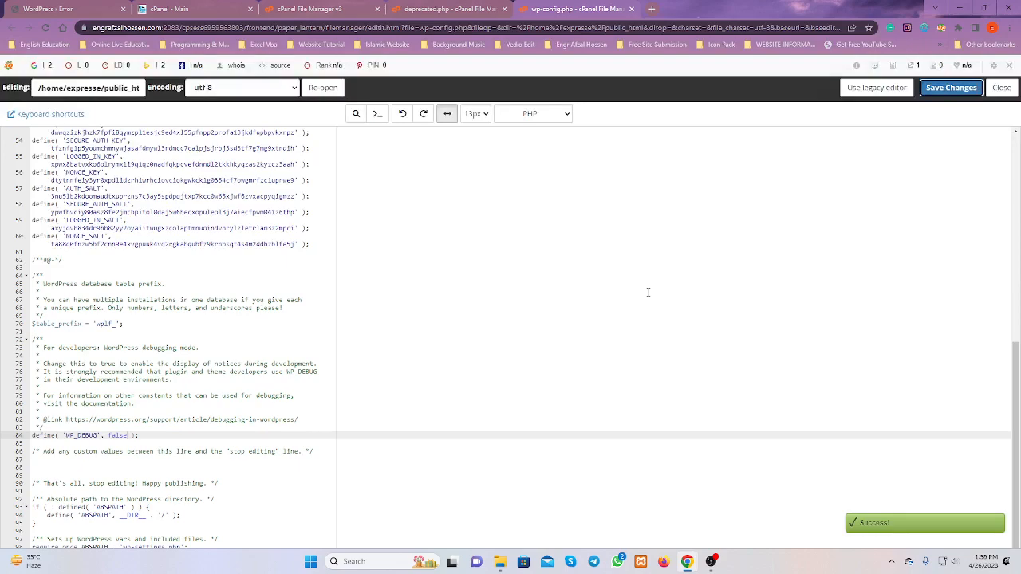
Reload the website and look through its homepage down to the testimonial section.
left_click(87, 9)
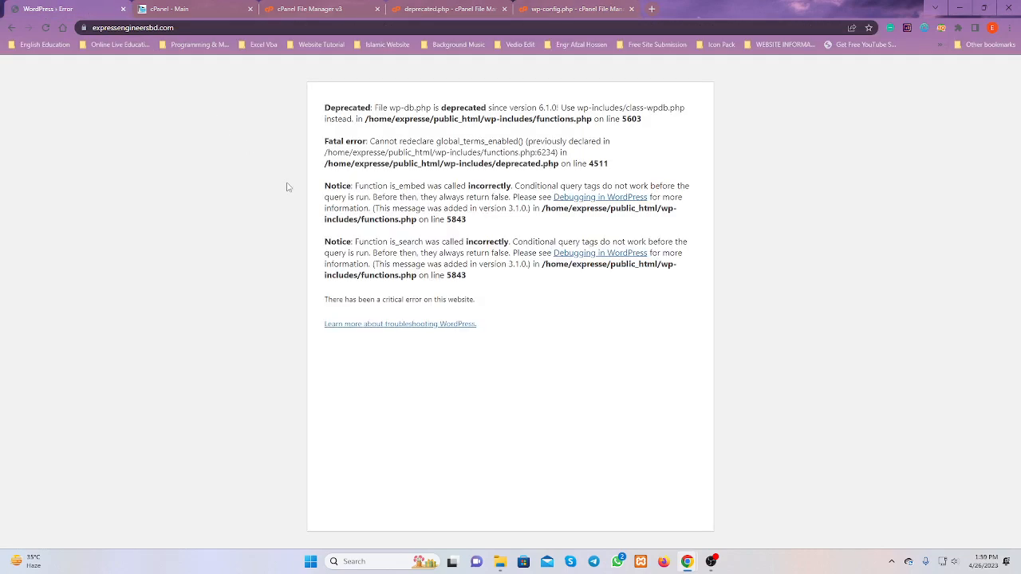
left_click(46, 27)
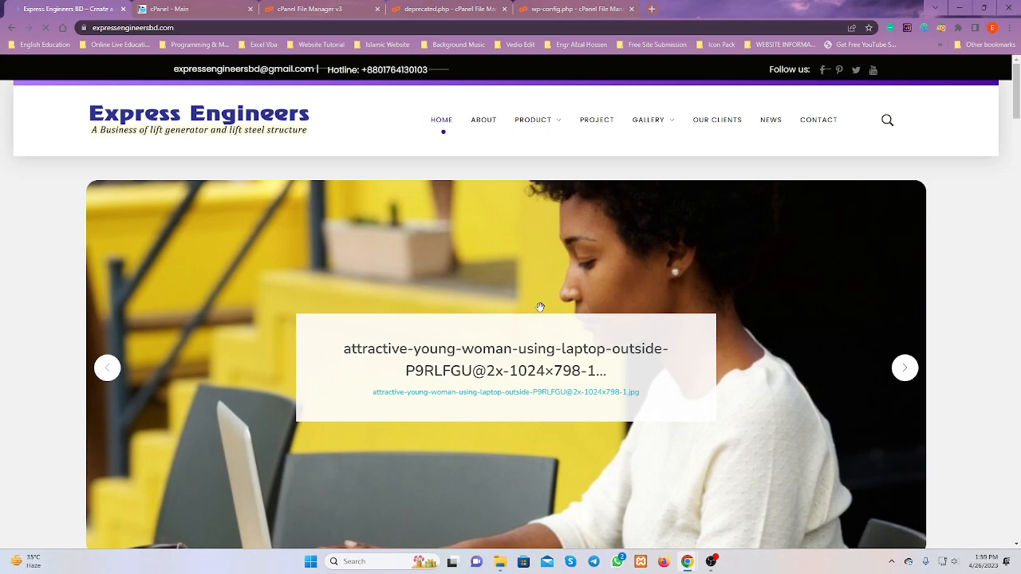
scroll(699, 309, "down", 8)
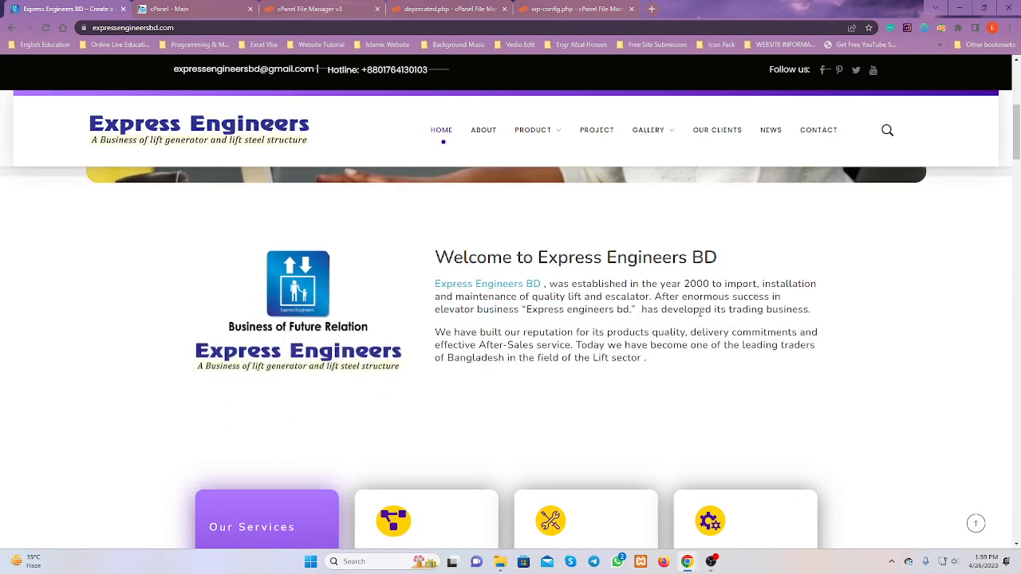
scroll(622, 338, "down", 15)
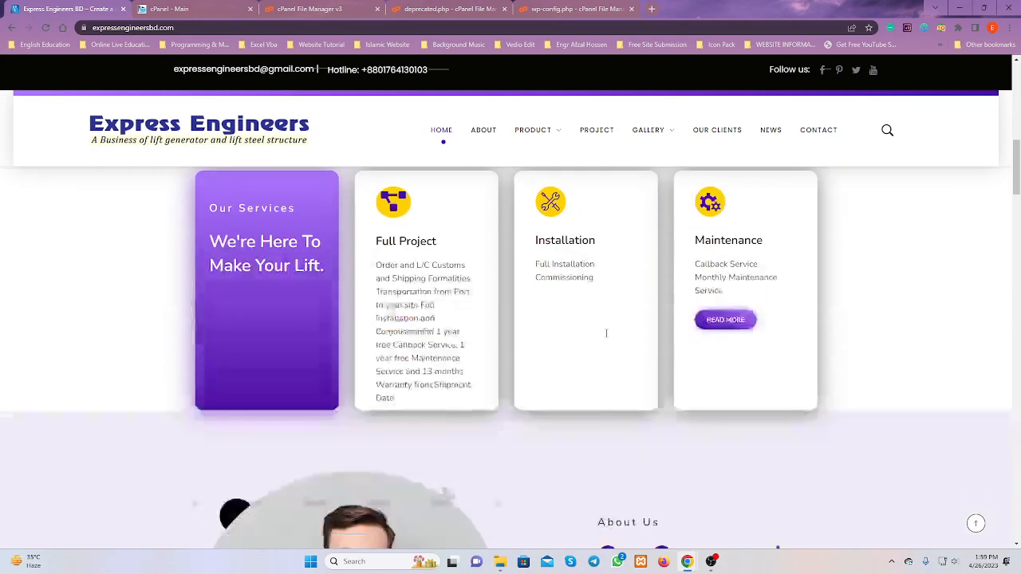
scroll(642, 347, "down", 12)
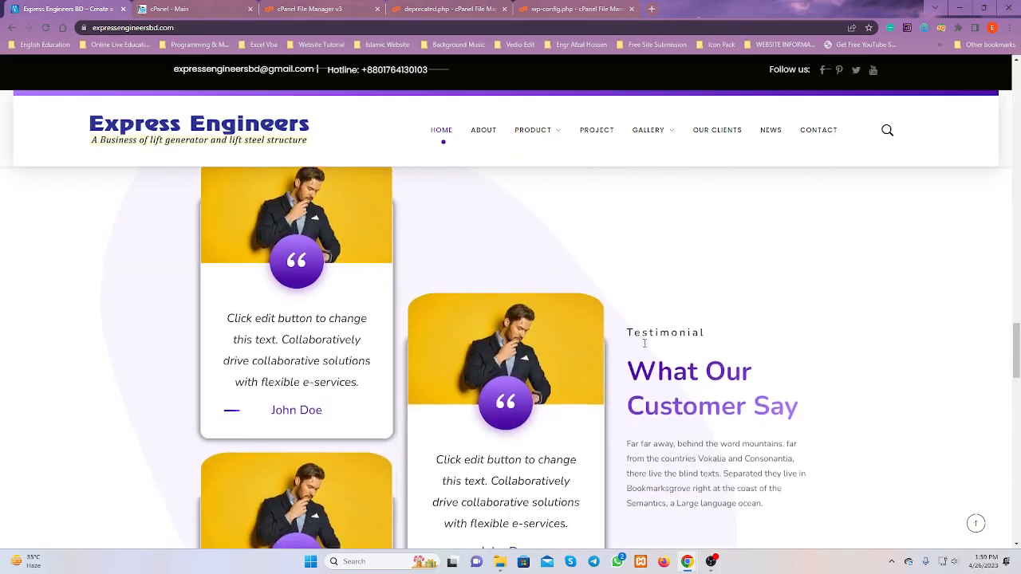
Open the website's About page and look through its content down to the corporate and register office sections.
scroll(652, 355, "up", 10)
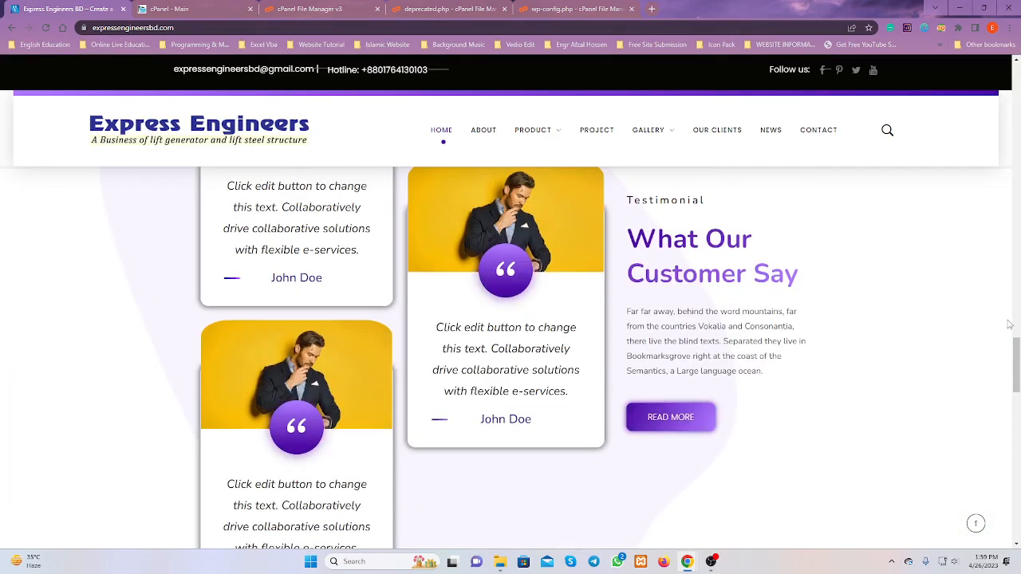
left_click_drag(1016, 366, 1015, 83)
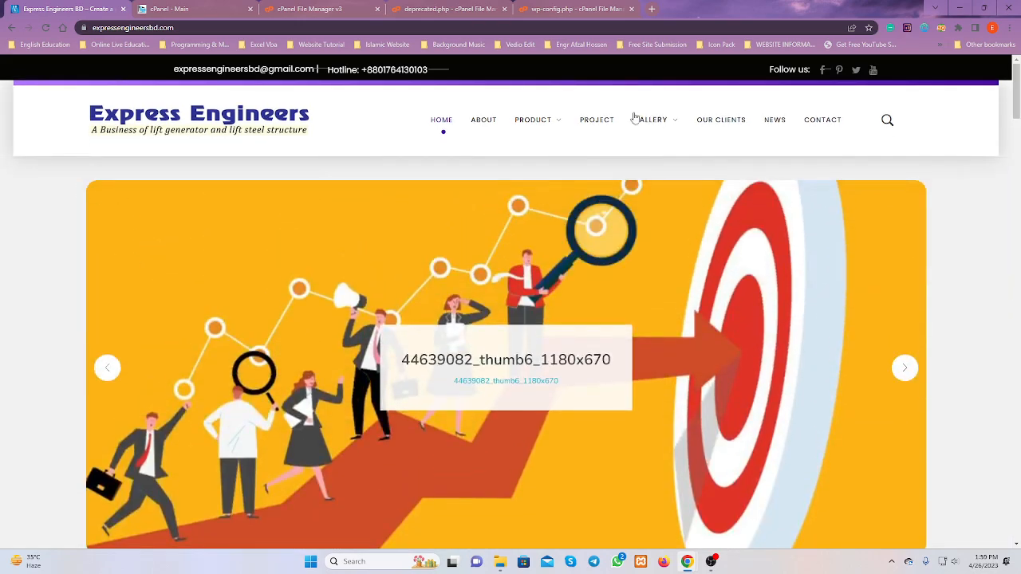
left_click(490, 126)
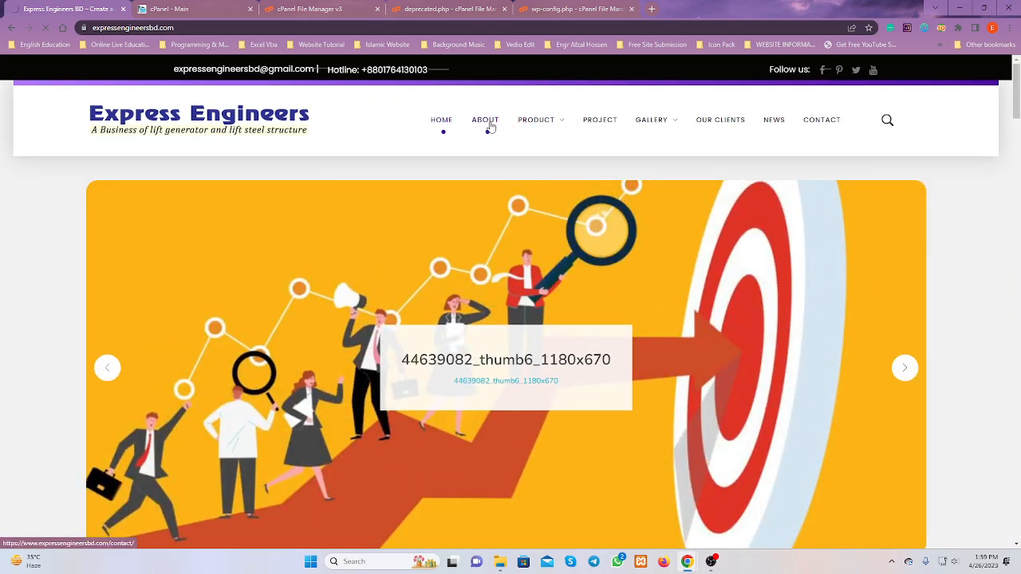
scroll(731, 354, "down", 10)
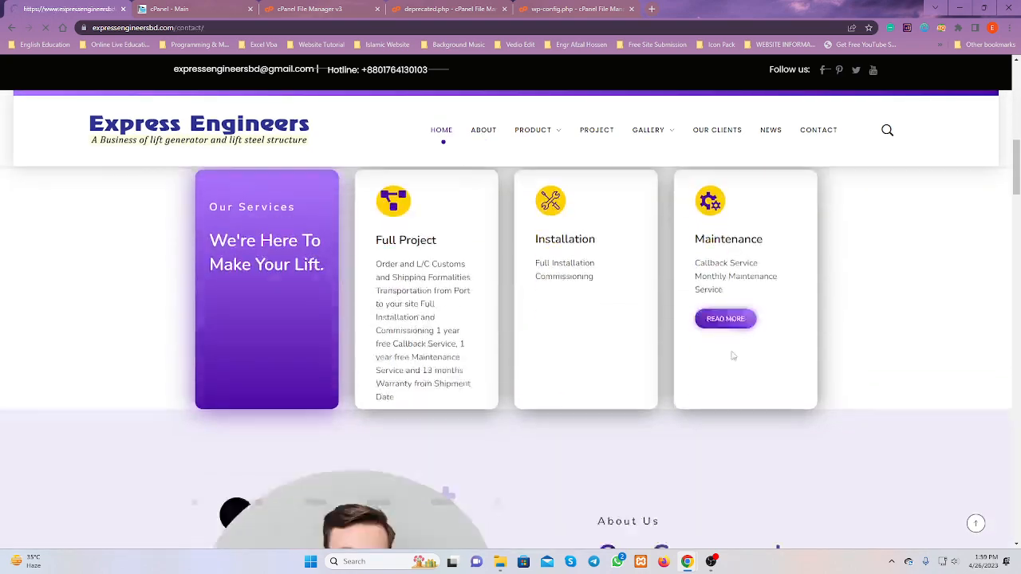
scroll(732, 356, "down", 4)
scroll(729, 349, "down", 5)
scroll(729, 349, "up", 5)
scroll(738, 362, "down", 7)
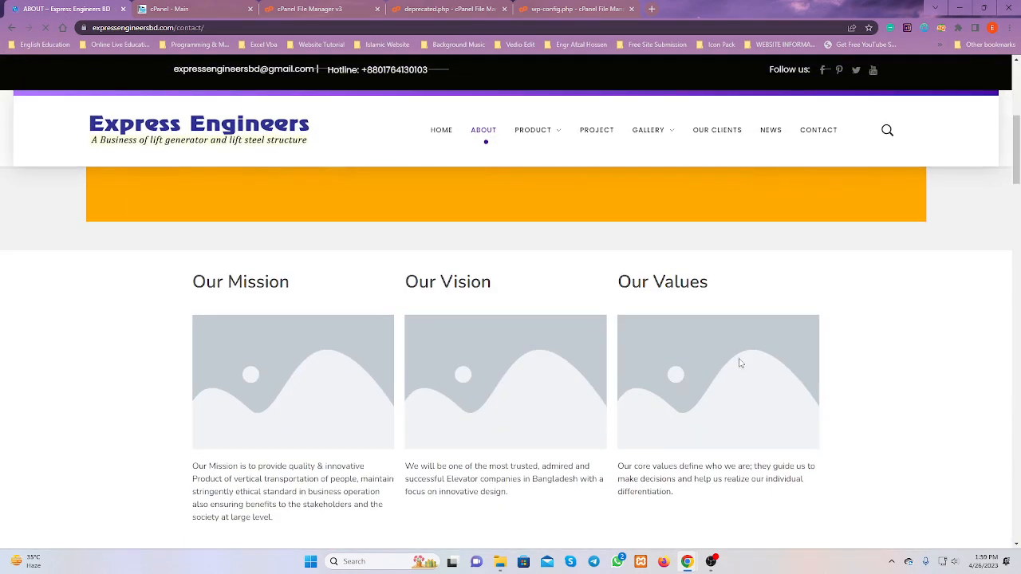
scroll(739, 363, "down", 10)
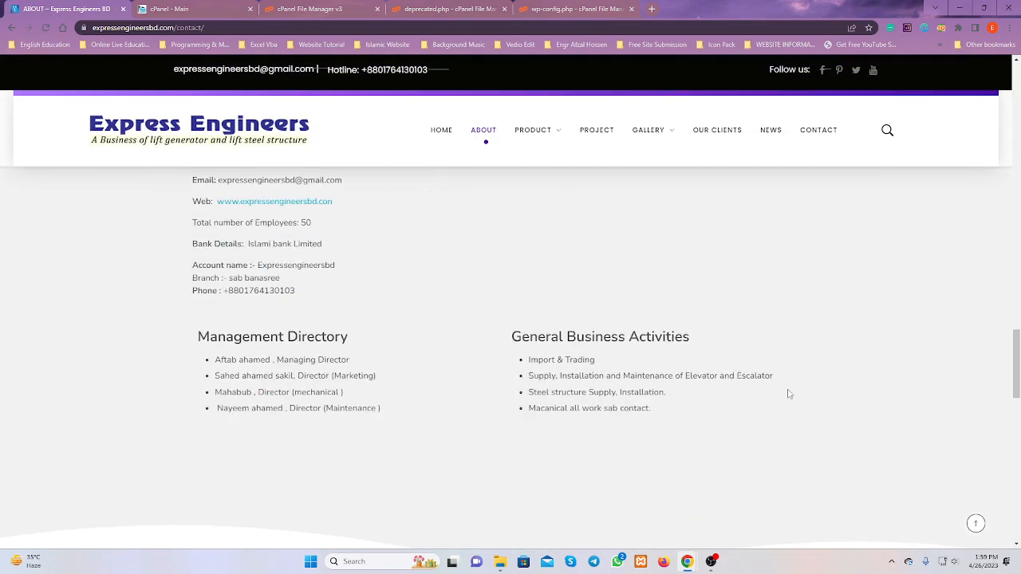
scroll(780, 386, "down", 3)
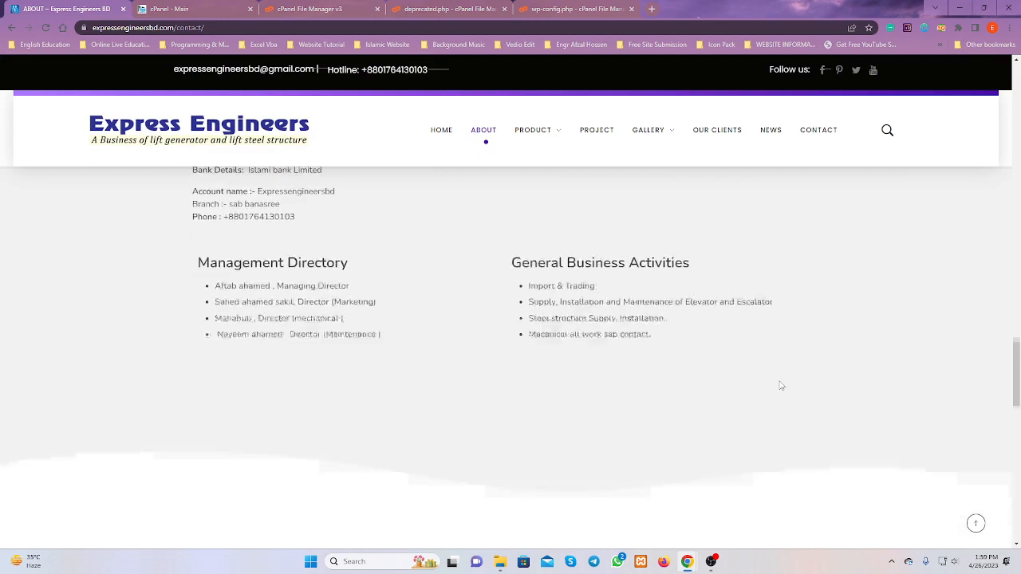
scroll(780, 386, "down", 5)
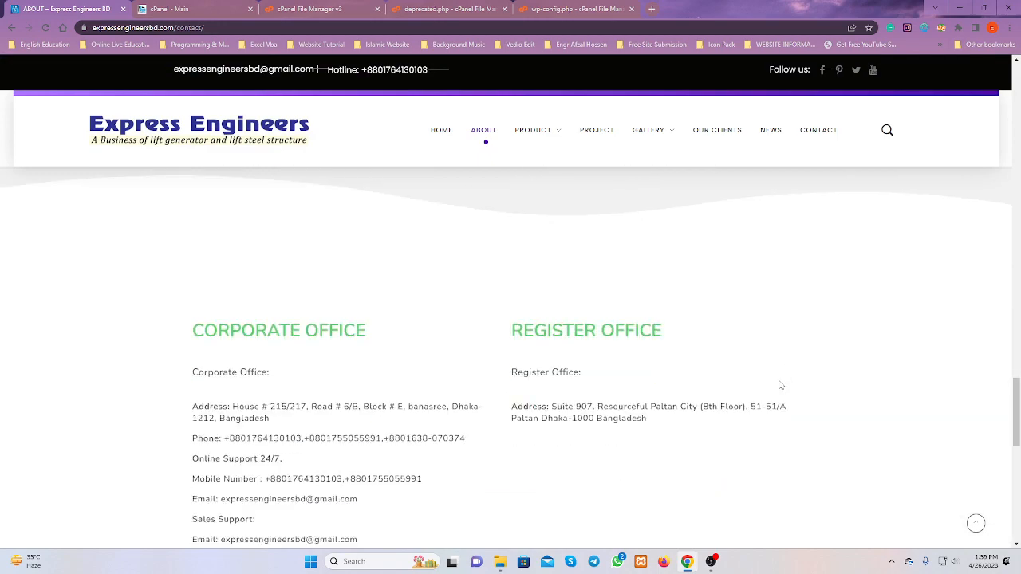